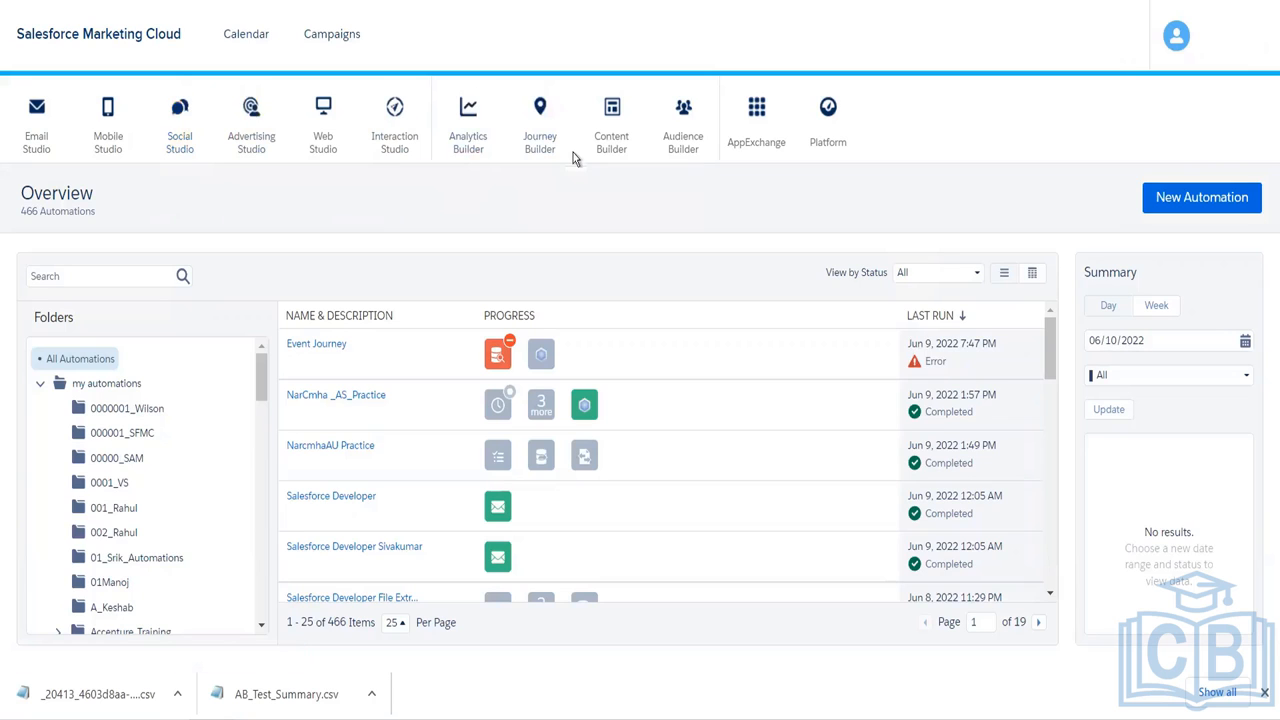
Step: Open Automation Studio and view the automations in the 0001_VS folder and the my automations folder
mouse_move(551, 149)
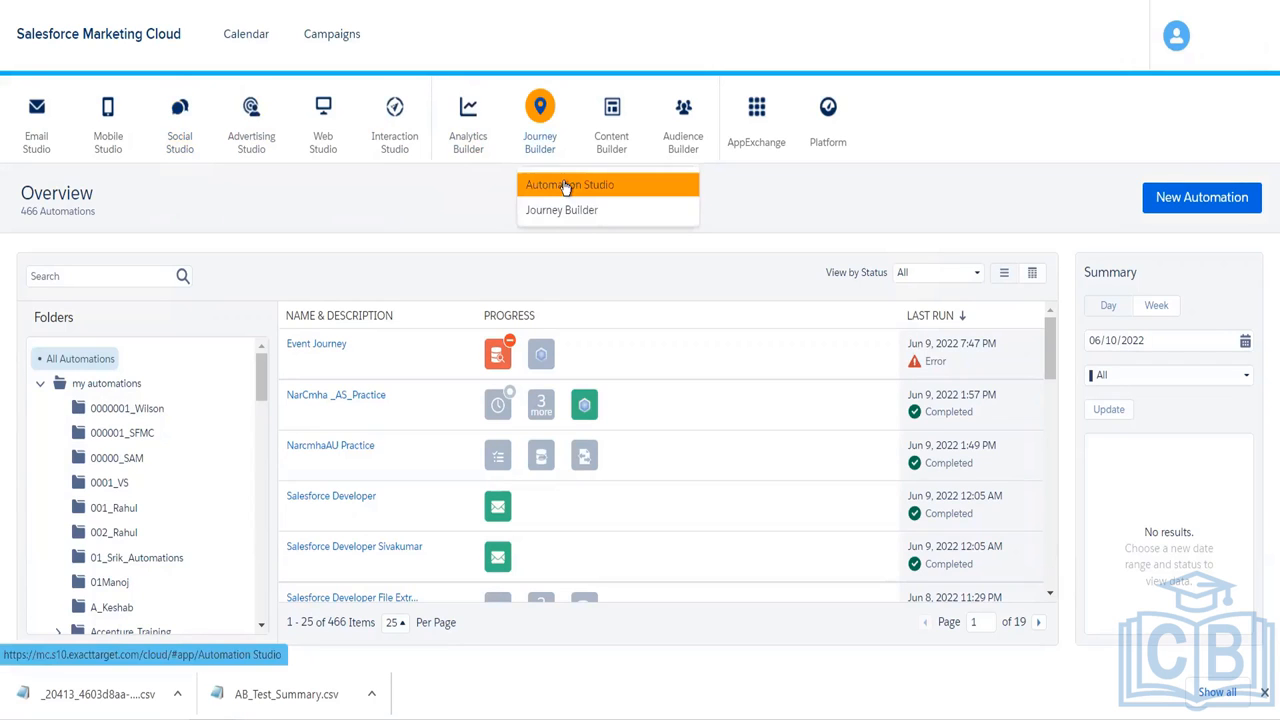
left_click(567, 186)
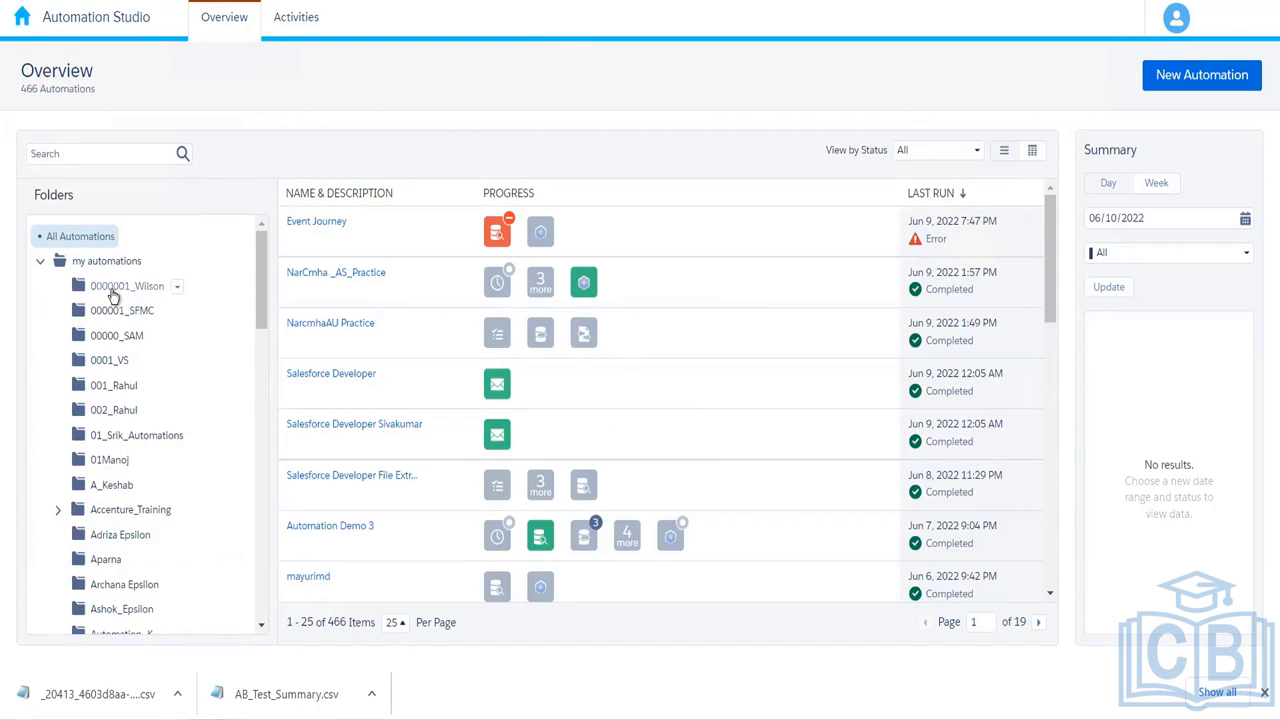
left_click(112, 362)
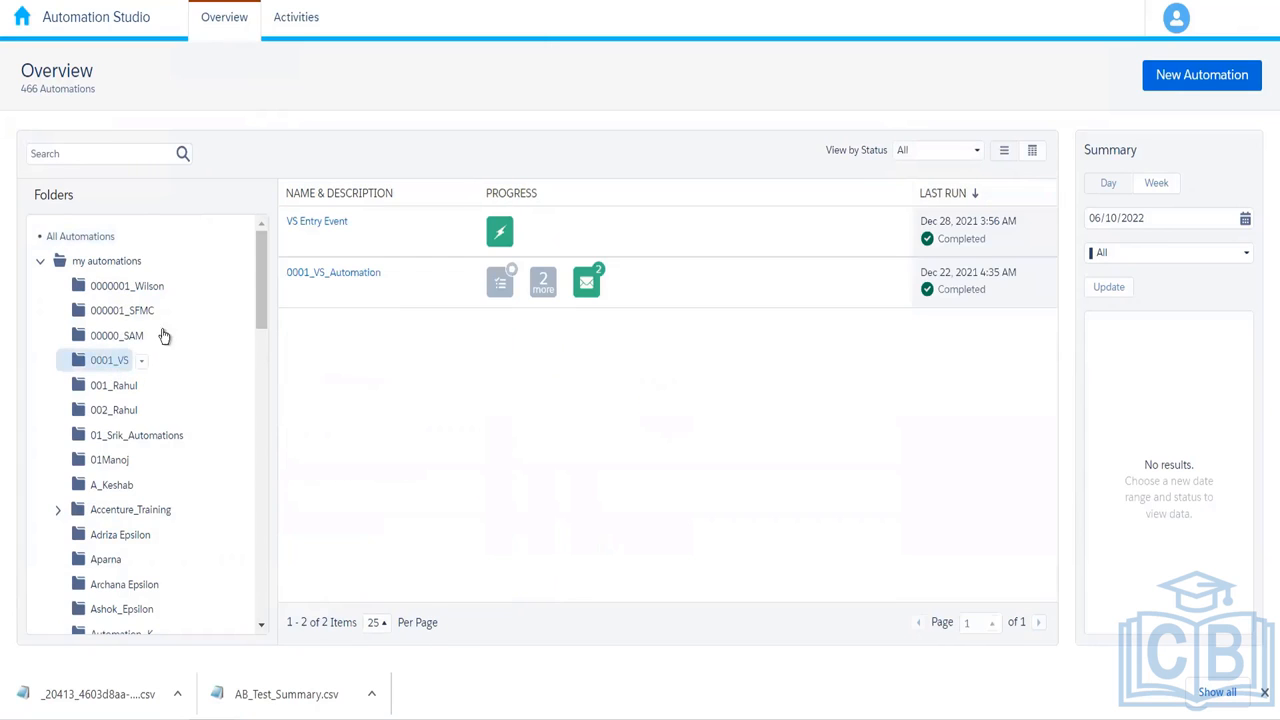
left_click(106, 264)
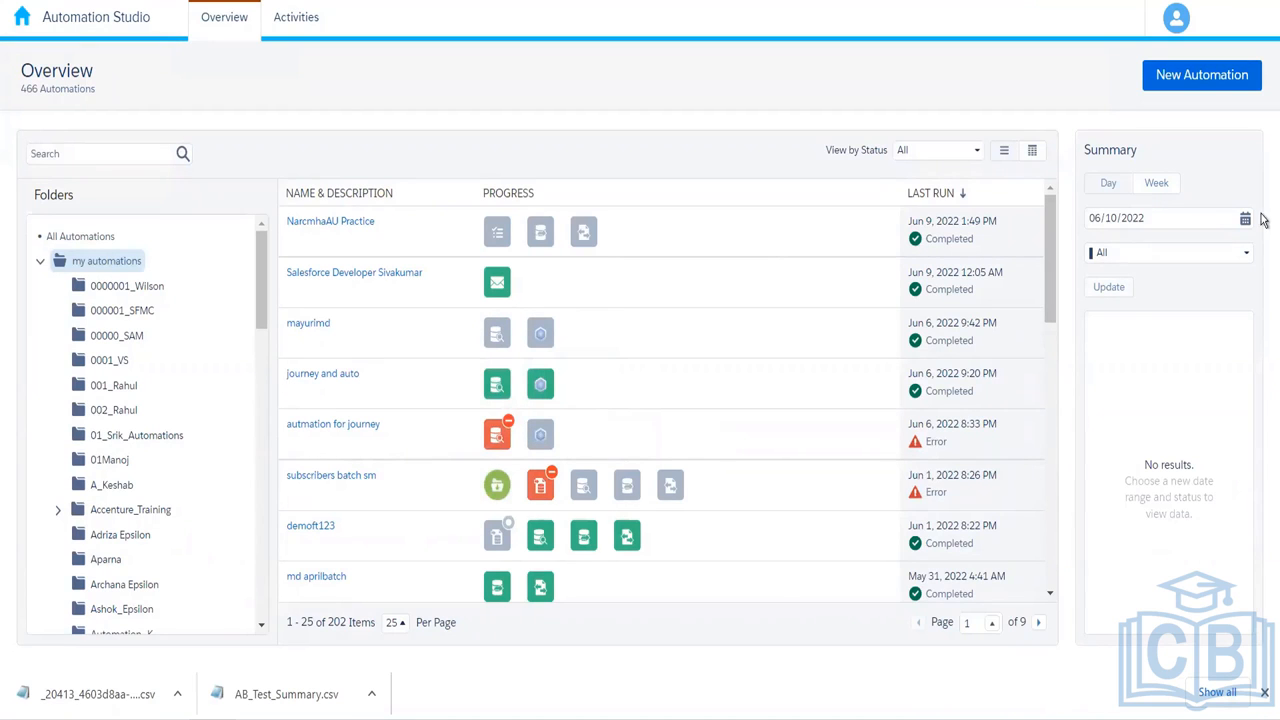
Step: Update the automation summary for 06/10/2022 and look through that day's scheduled runs
left_click(1114, 291)
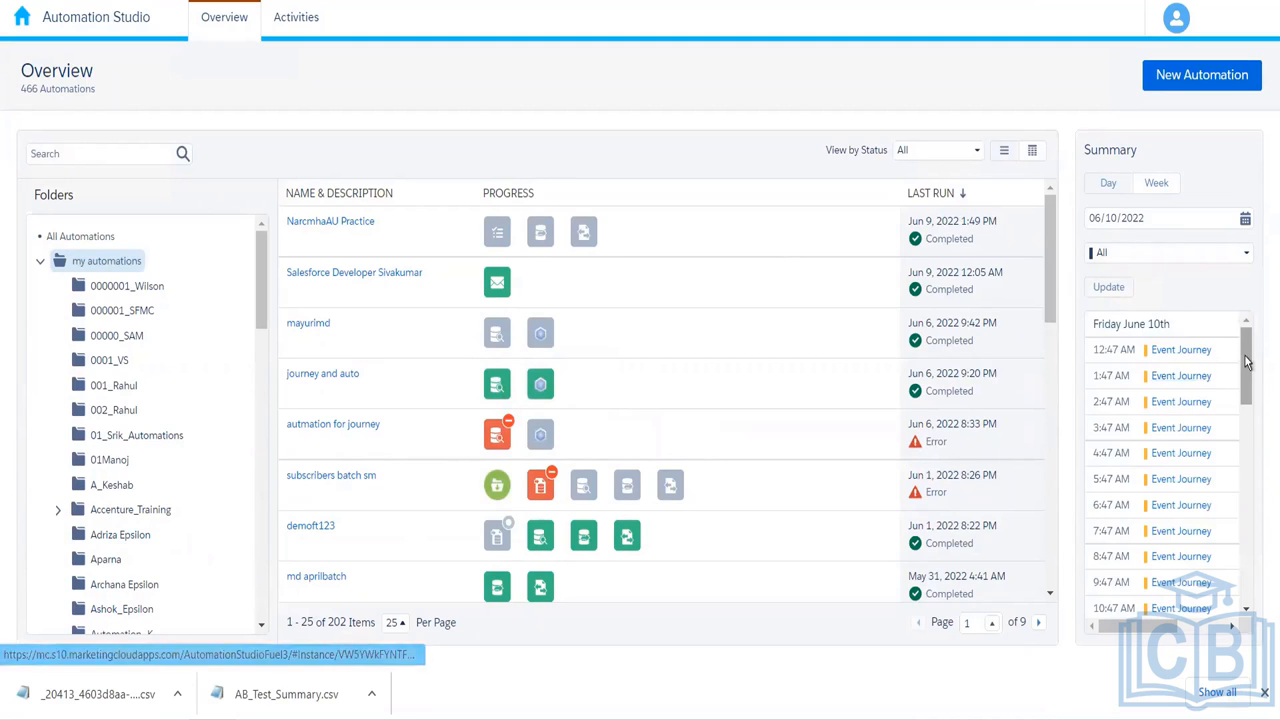
scroll(1236, 400, "down", 7)
scroll(1238, 400, "up", 8)
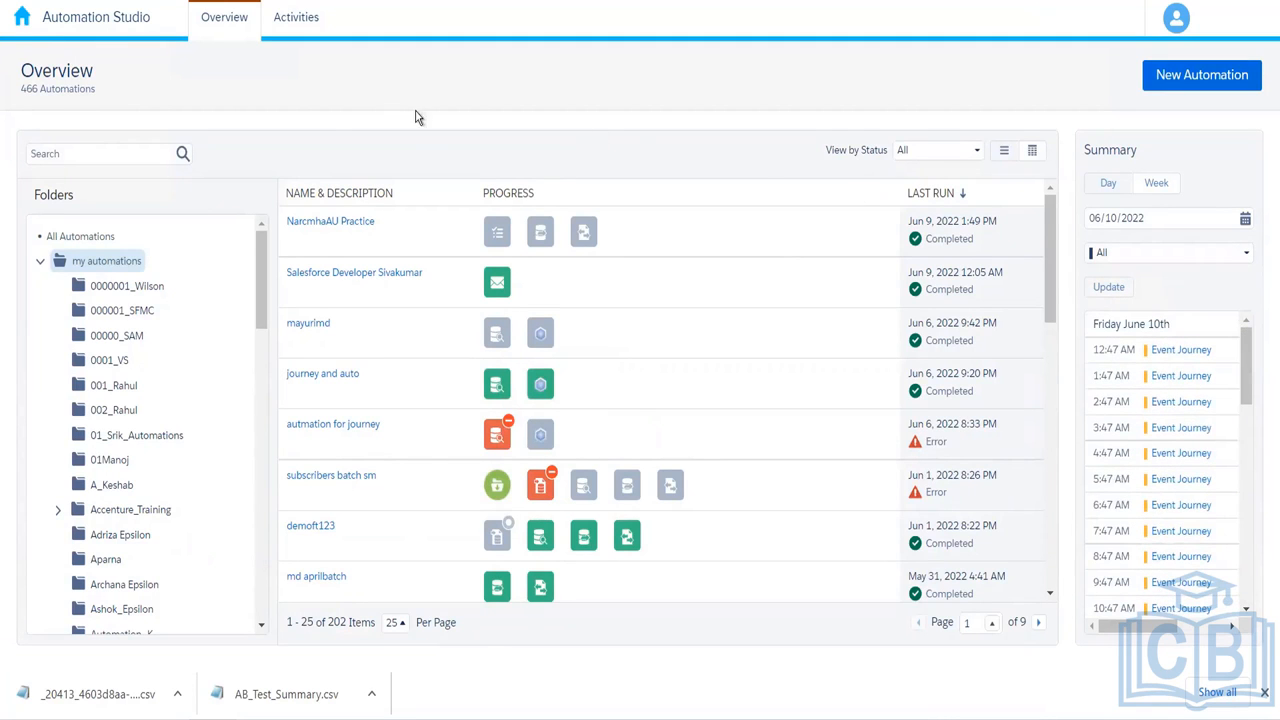
Step: Visit the Activities page, return to the automations overview and create a new automation
left_click(305, 27)
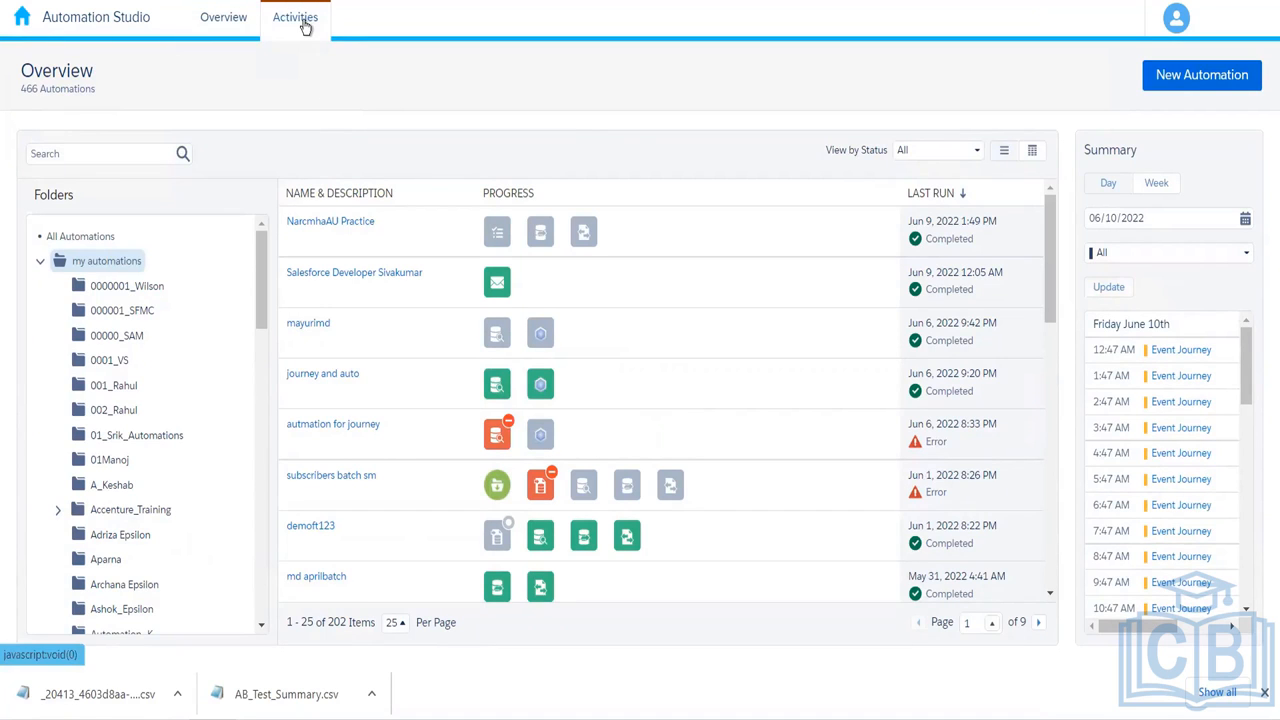
left_click(216, 24)
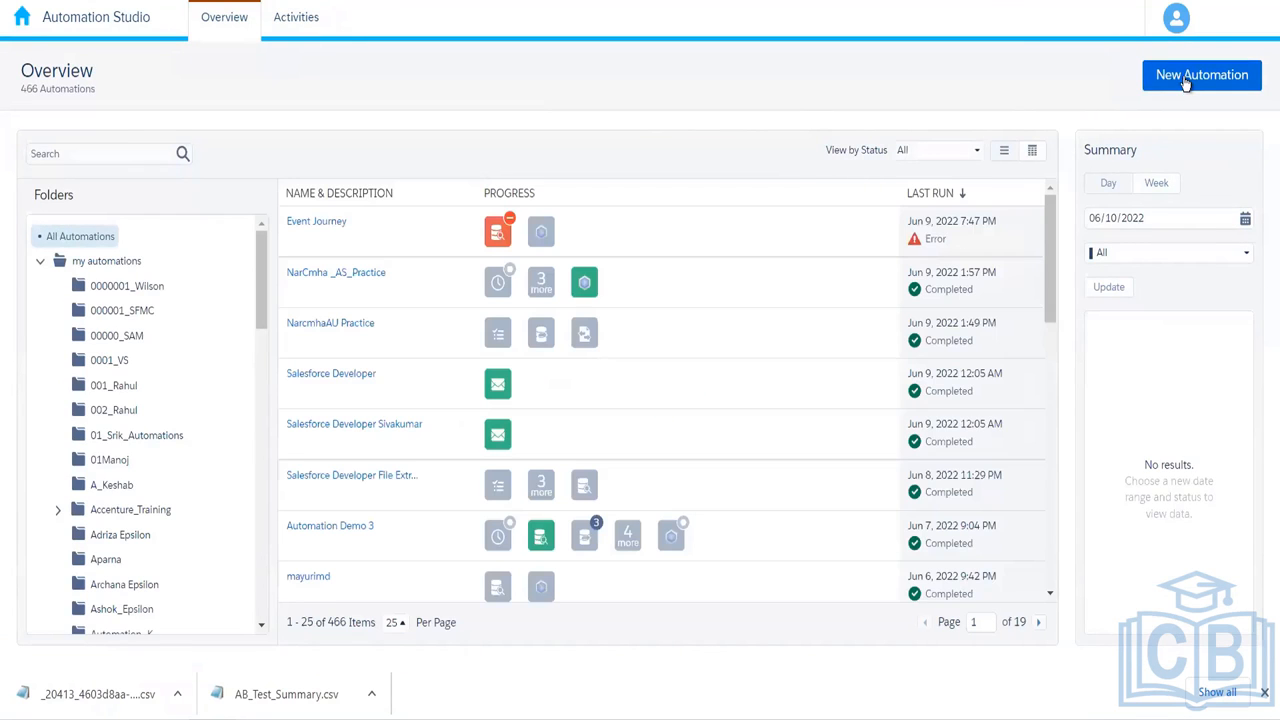
left_click(1186, 84)
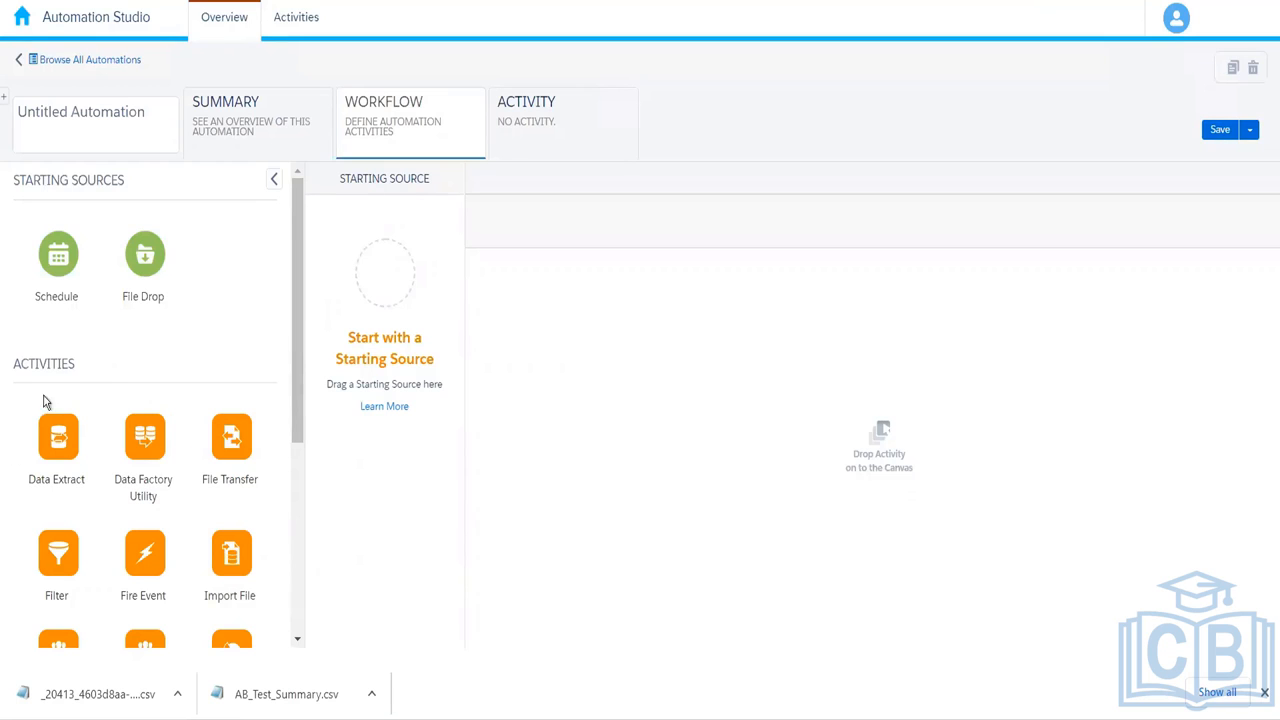
mouse_move(297, 414)
left_mouse_down()
mouse_move(292, 593)
mouse_move(299, 429)
left_mouse_up()
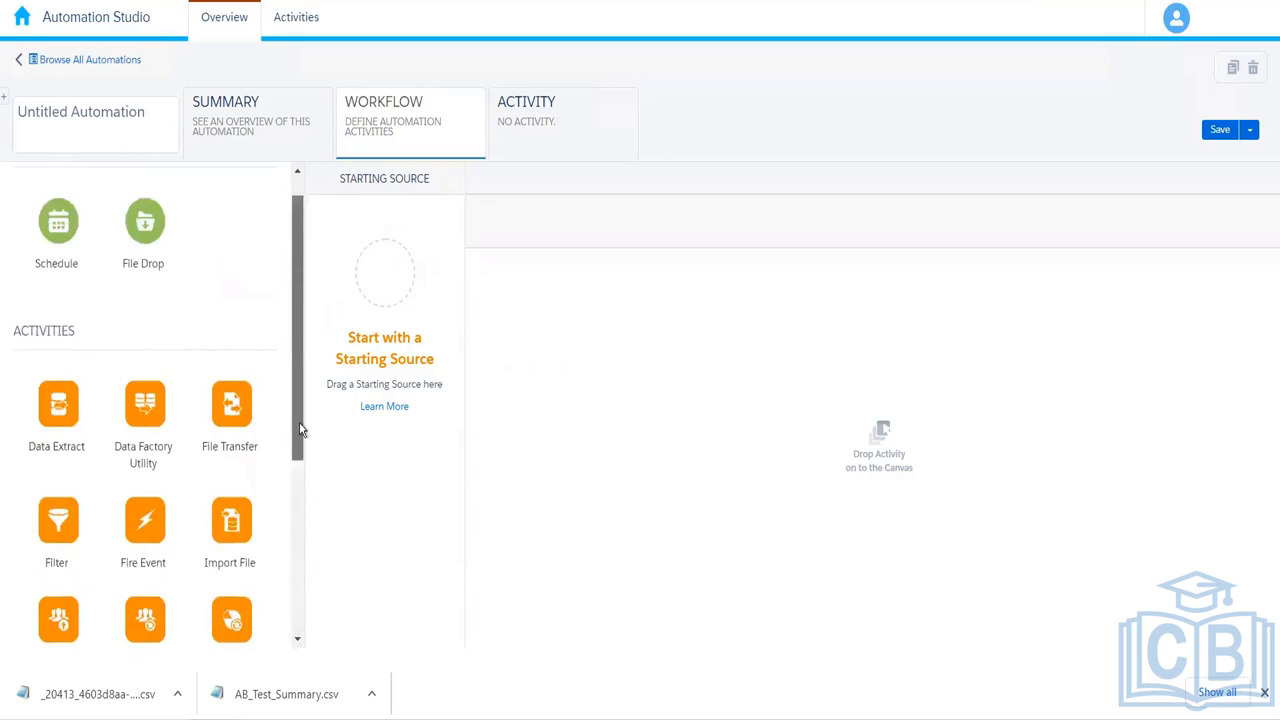
scroll(299, 422, "up", 1)
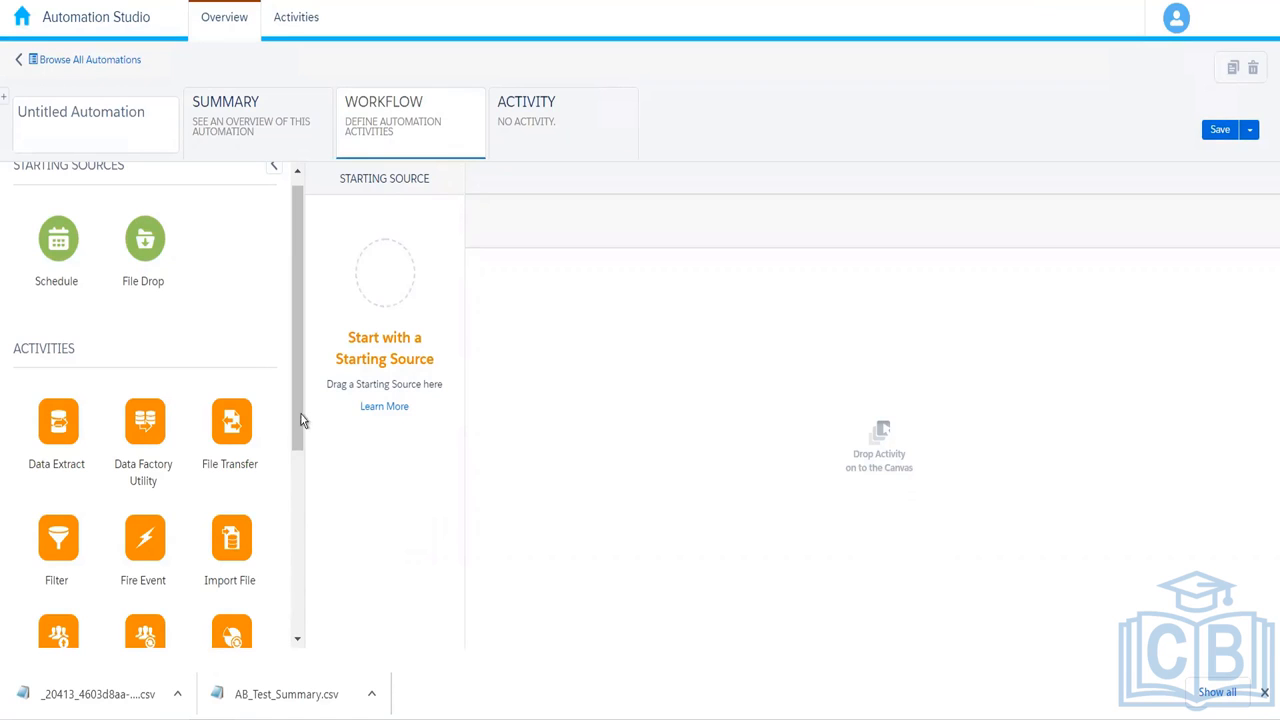
scroll(293, 333, "up", 1)
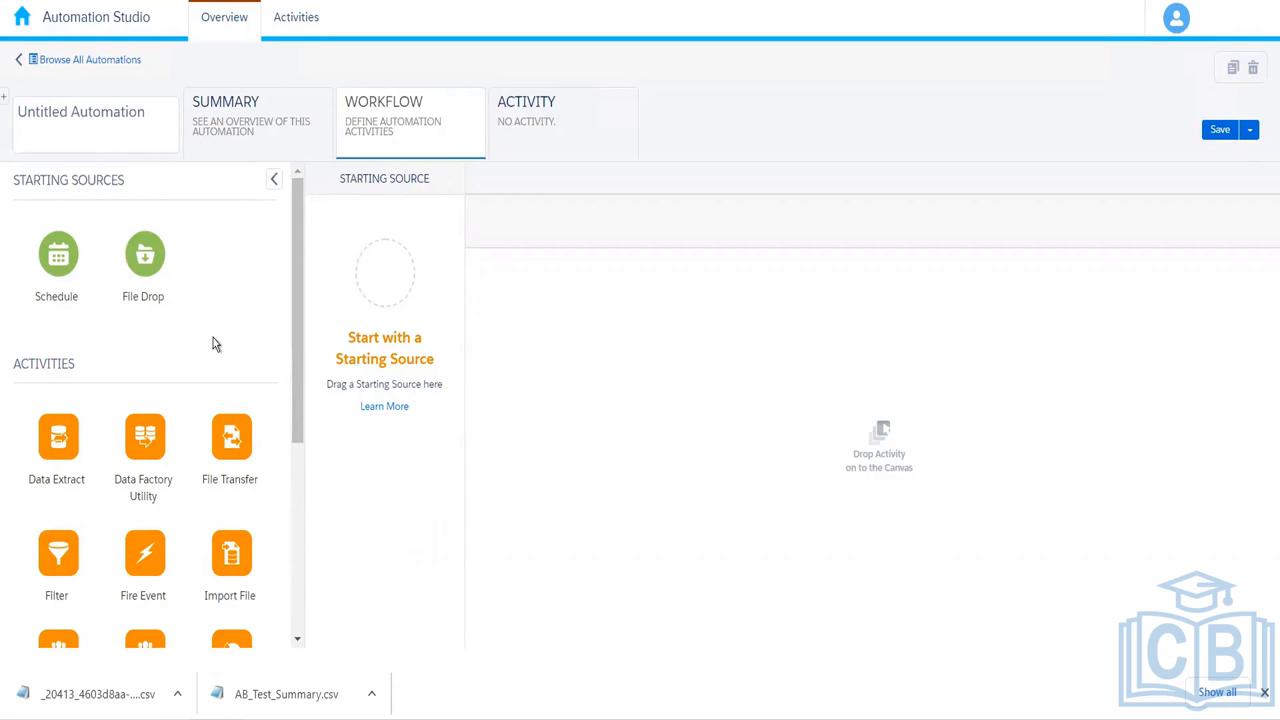
left_click_drag(593, 264, 140, 280)
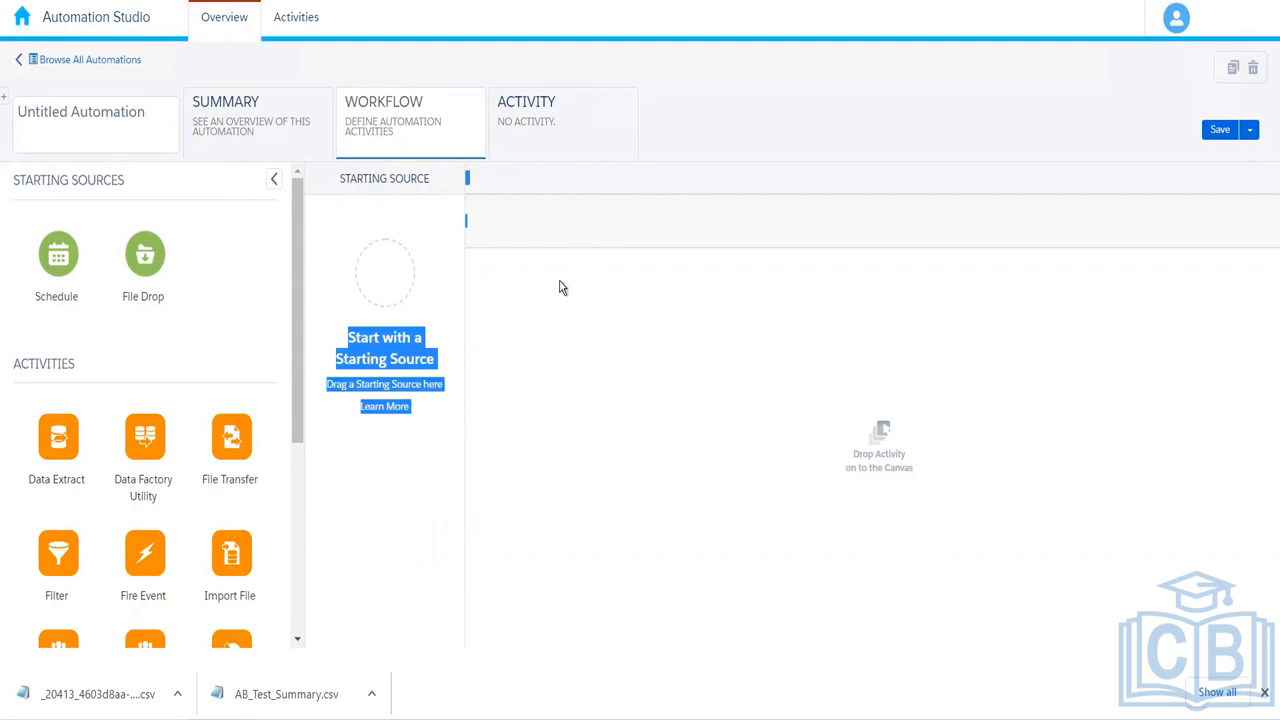
left_click(320, 280)
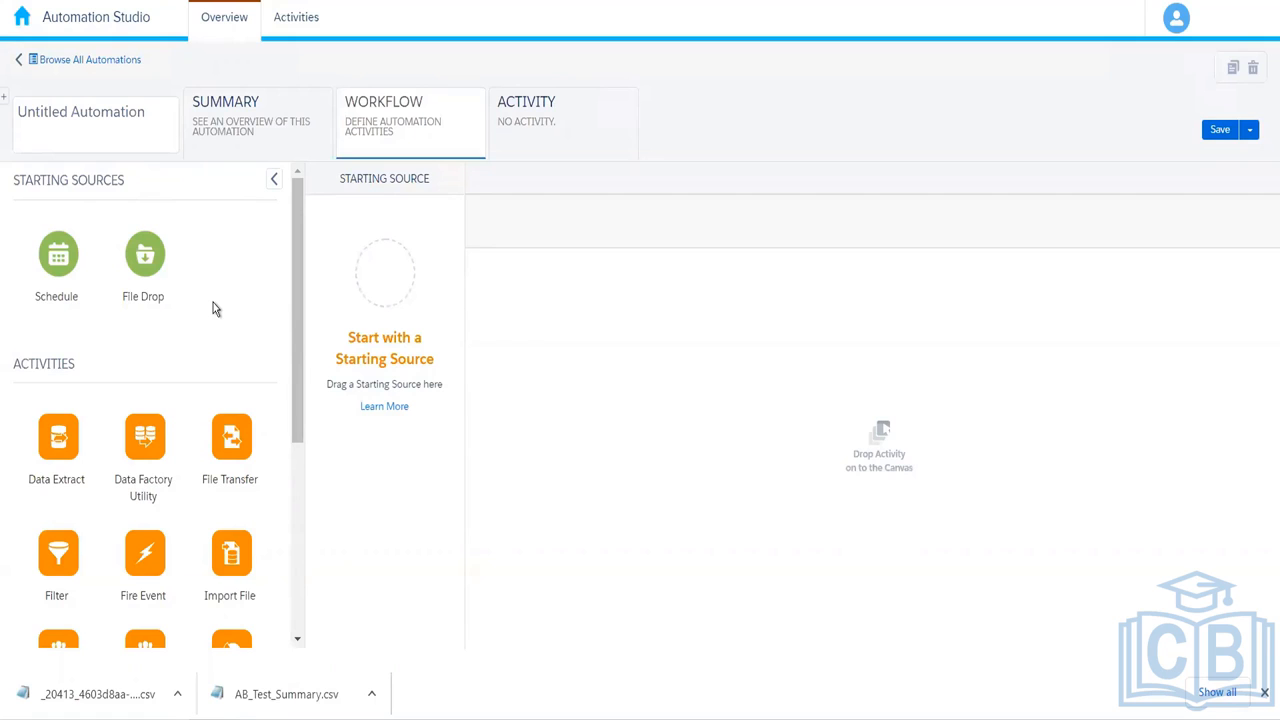
Step: Add a Schedule starting source to the workflow and set its start date to 06/11/2022
left_click_drag(60, 252, 368, 276)
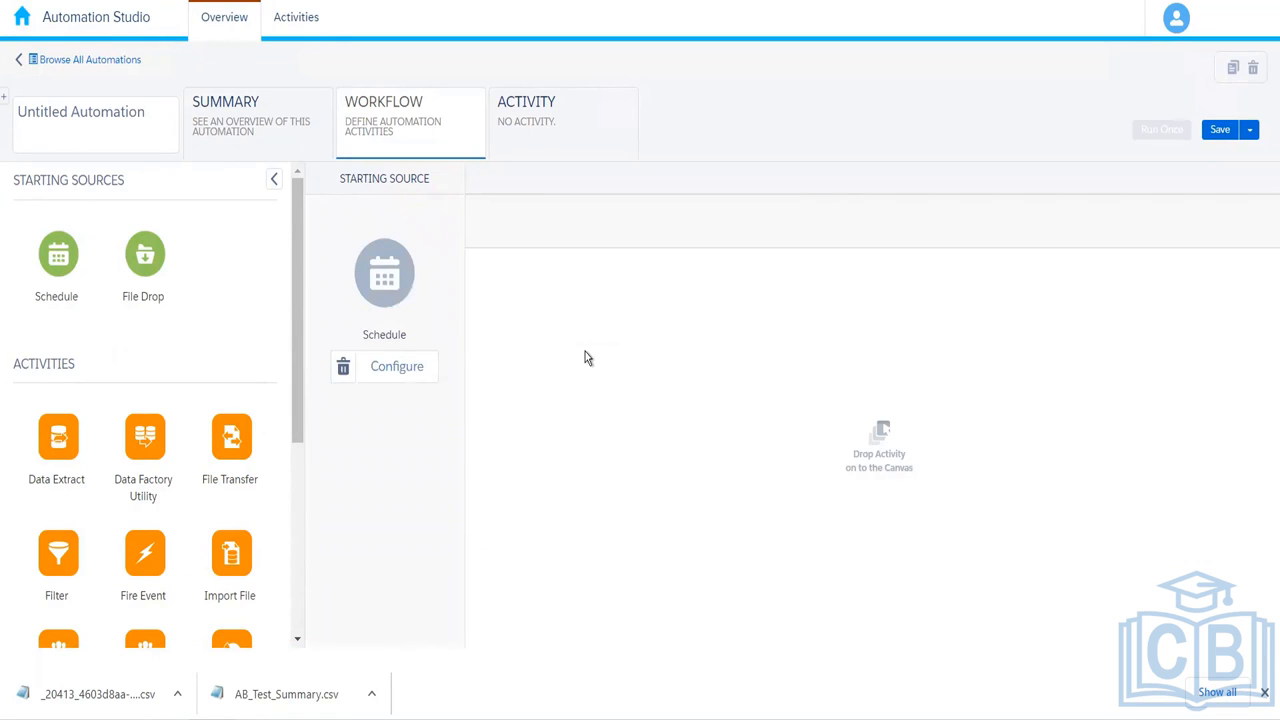
left_click(410, 367)
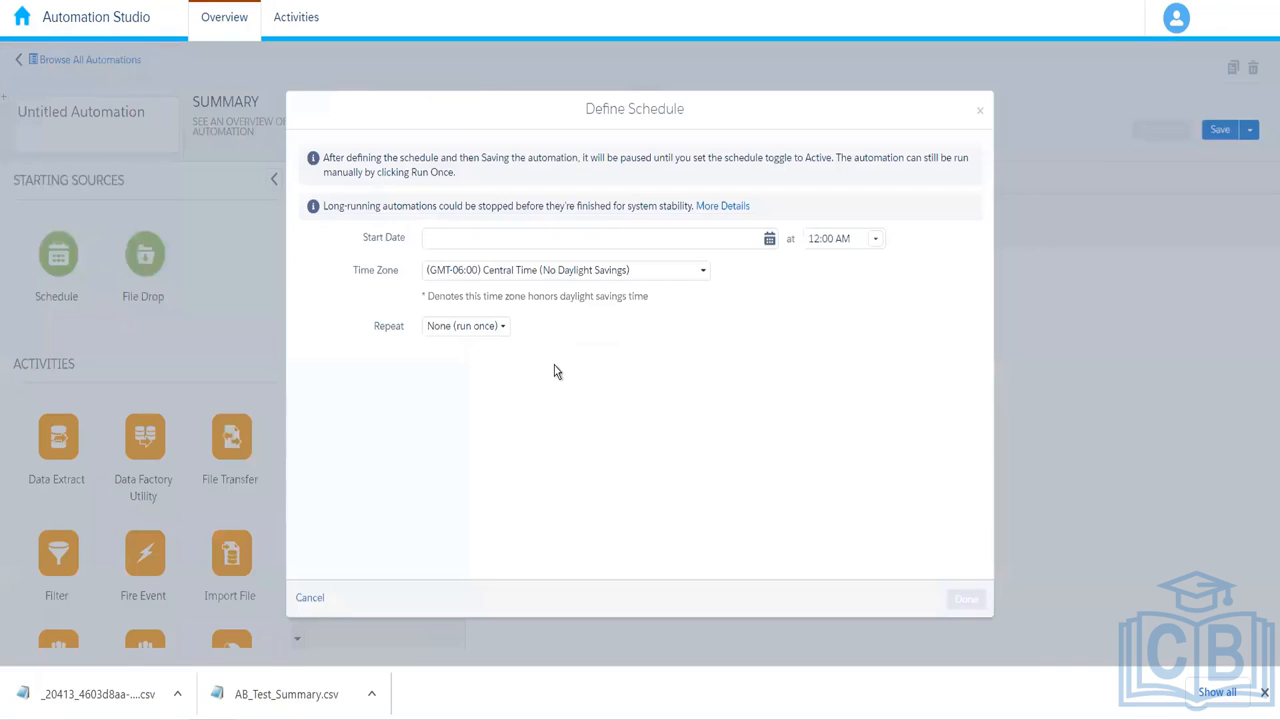
left_click(585, 237)
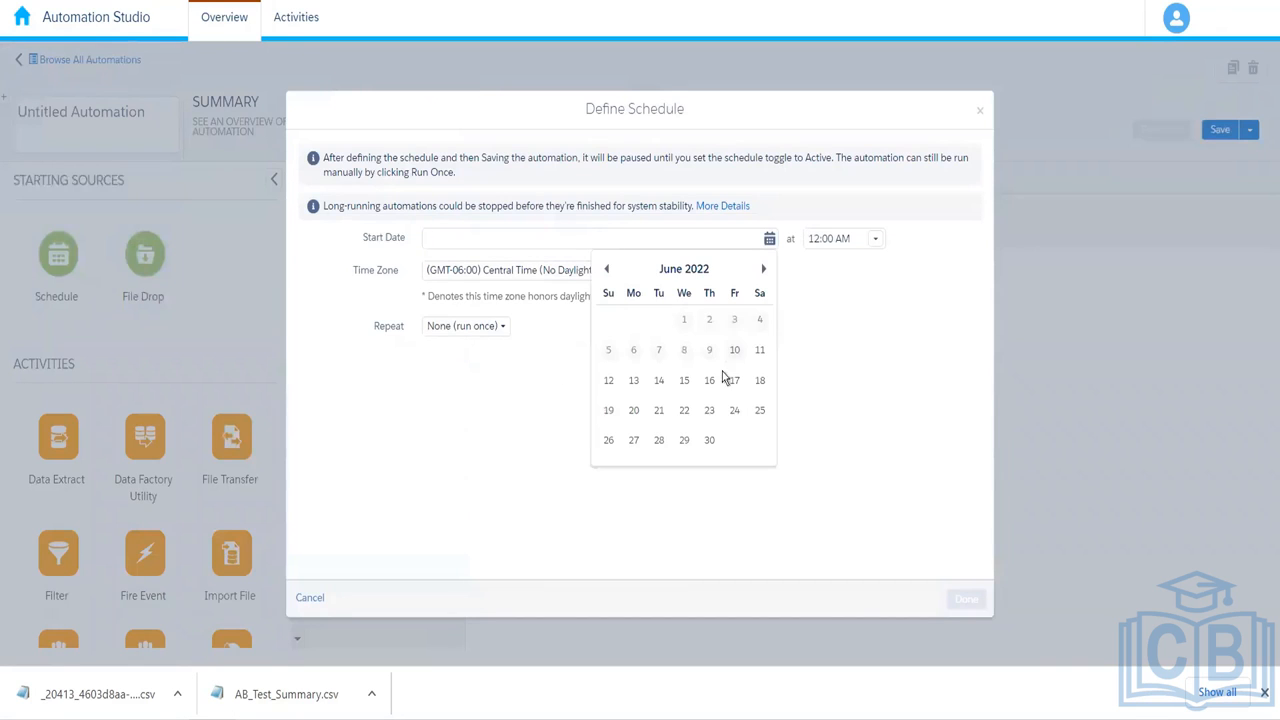
left_click(757, 355)
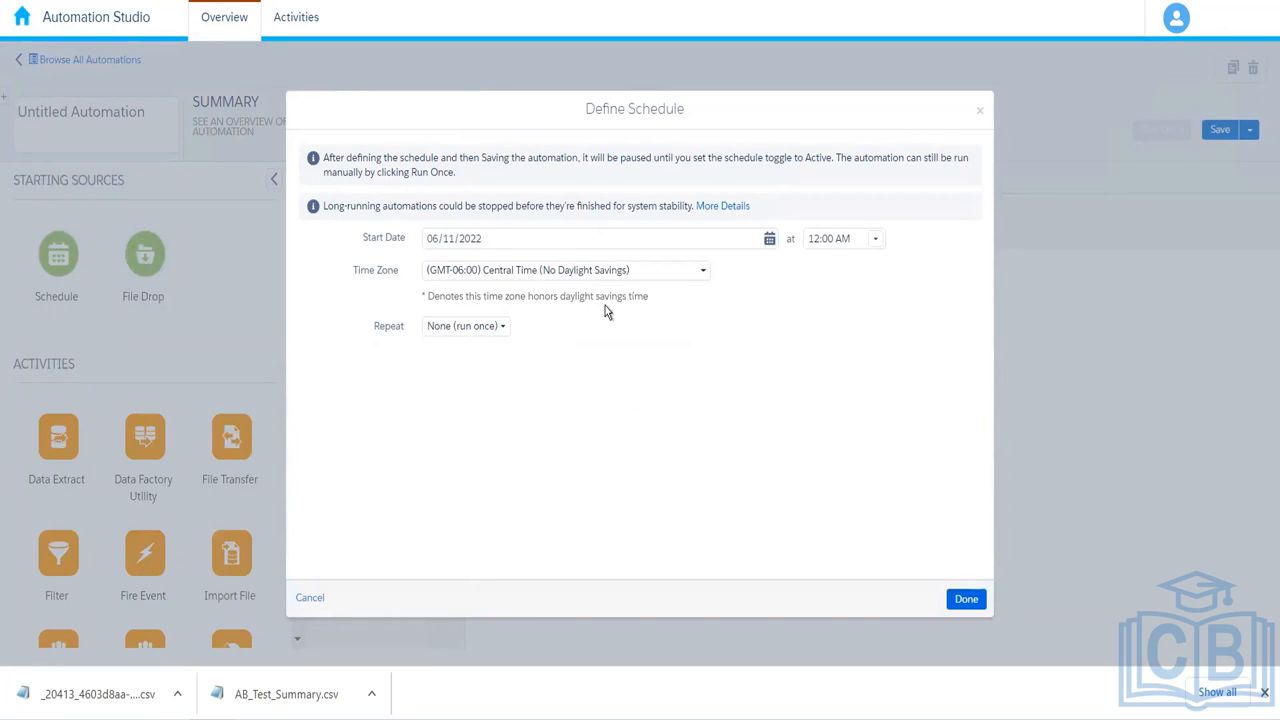
Step: Set the schedule to repeat hourly with its end set to Never, and apply it
left_click(488, 328)
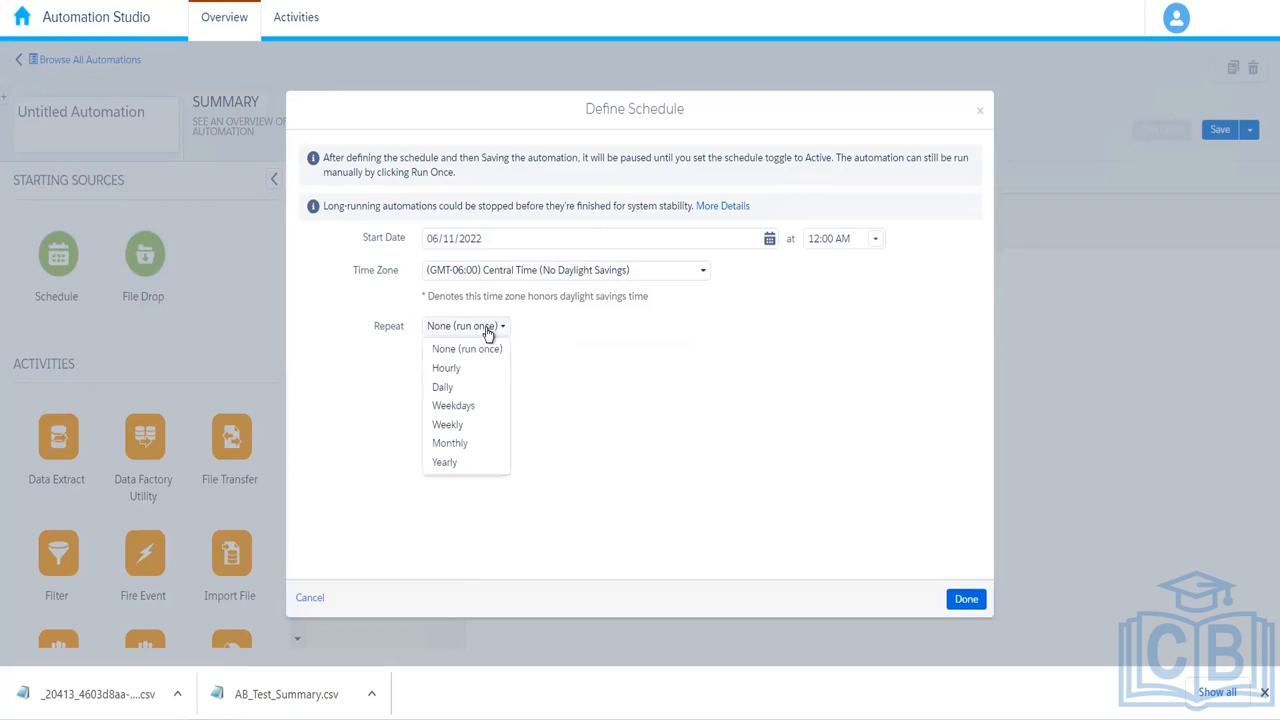
left_click(446, 368)
left_click(528, 368)
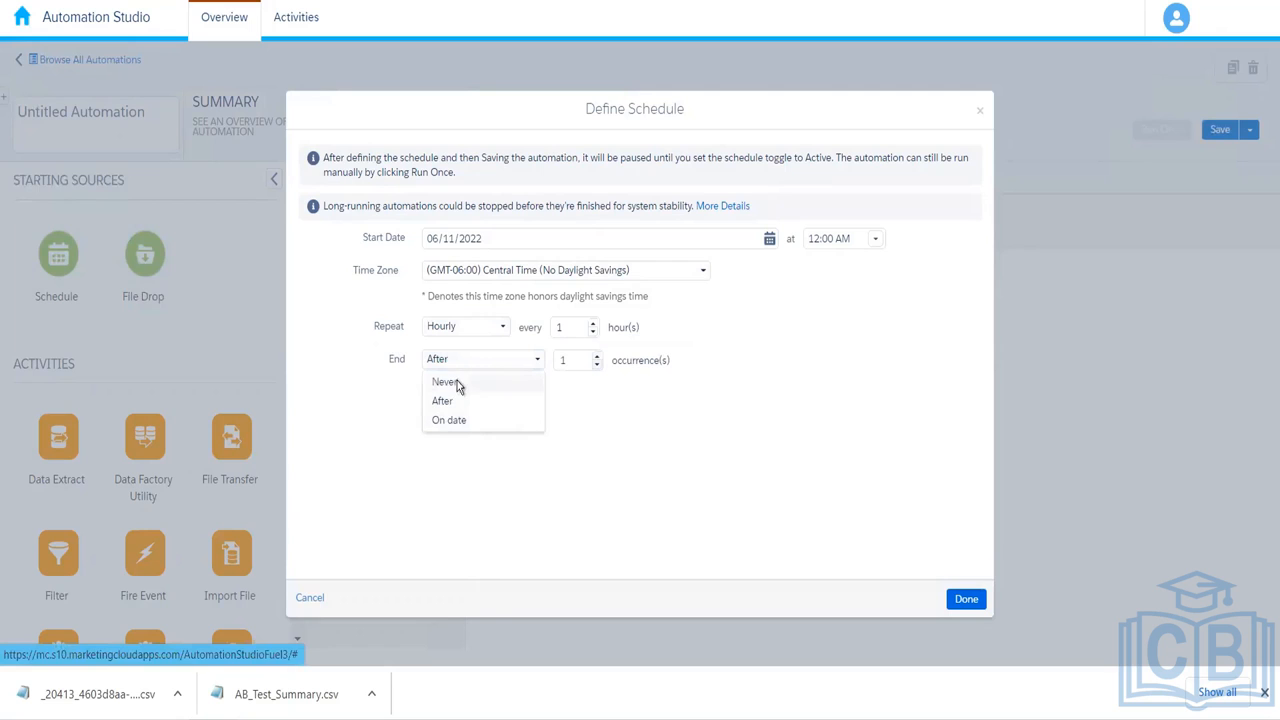
left_click(458, 383)
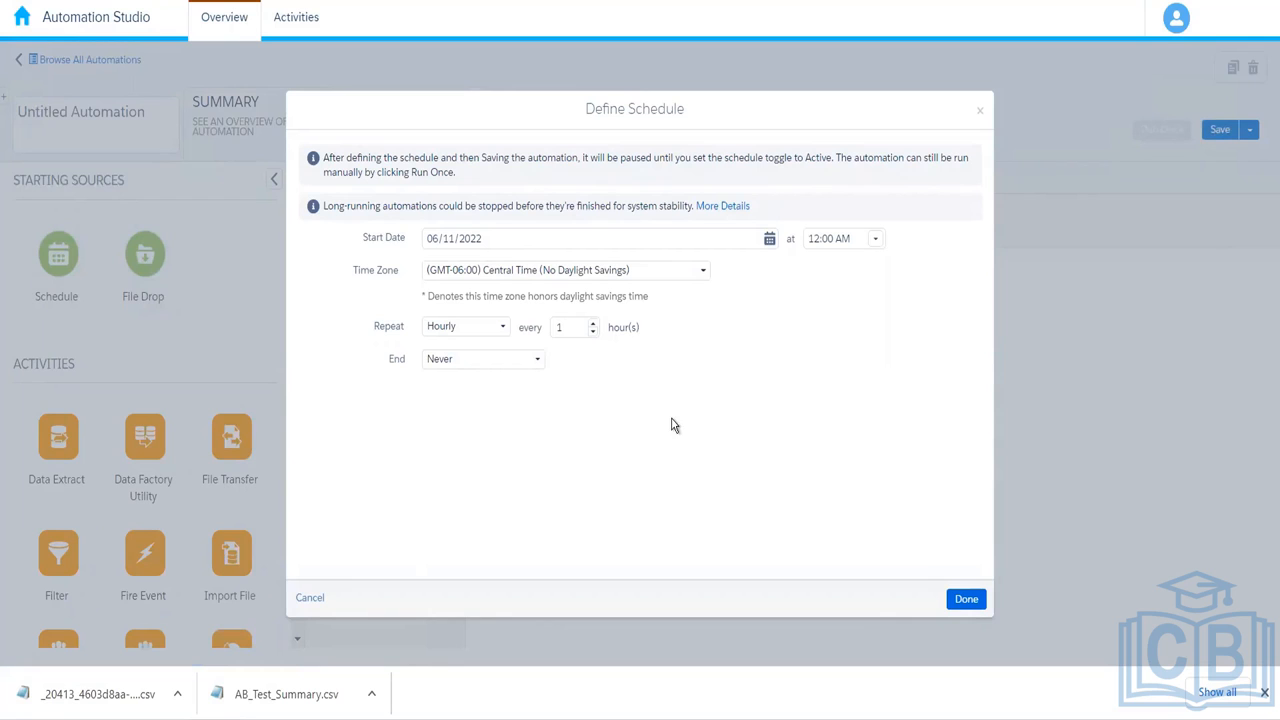
left_click(966, 602)
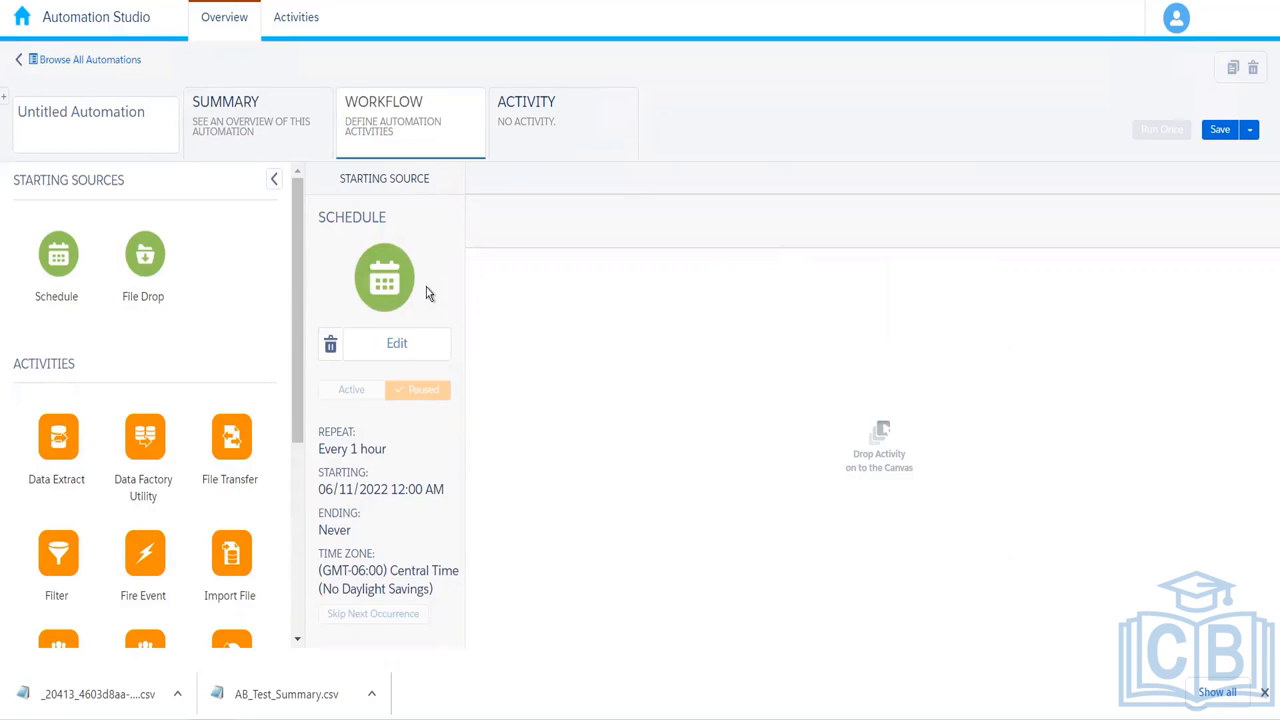
Step: Delete the Schedule starting source from the automation
left_click(330, 346)
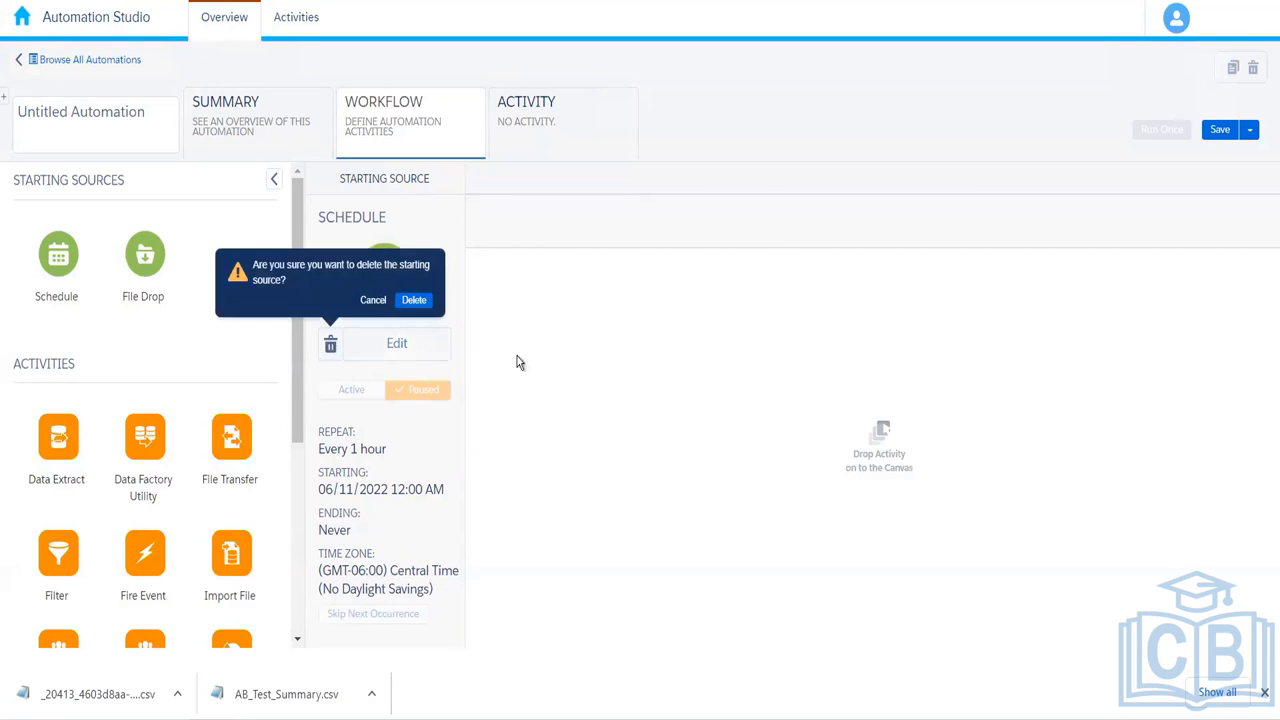
left_click(418, 304)
Step: Add a File Drop starting source and select the de folder inside import as its directory
left_click_drag(143, 242, 386, 268)
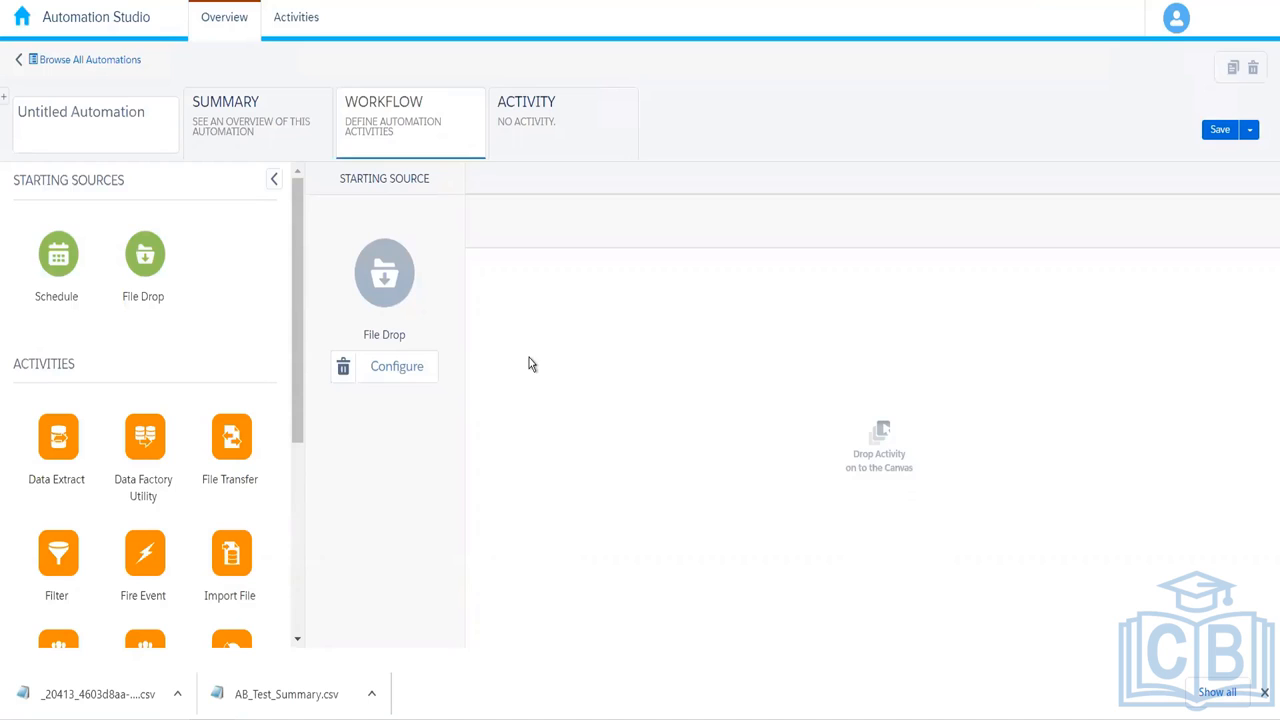
left_click(393, 374)
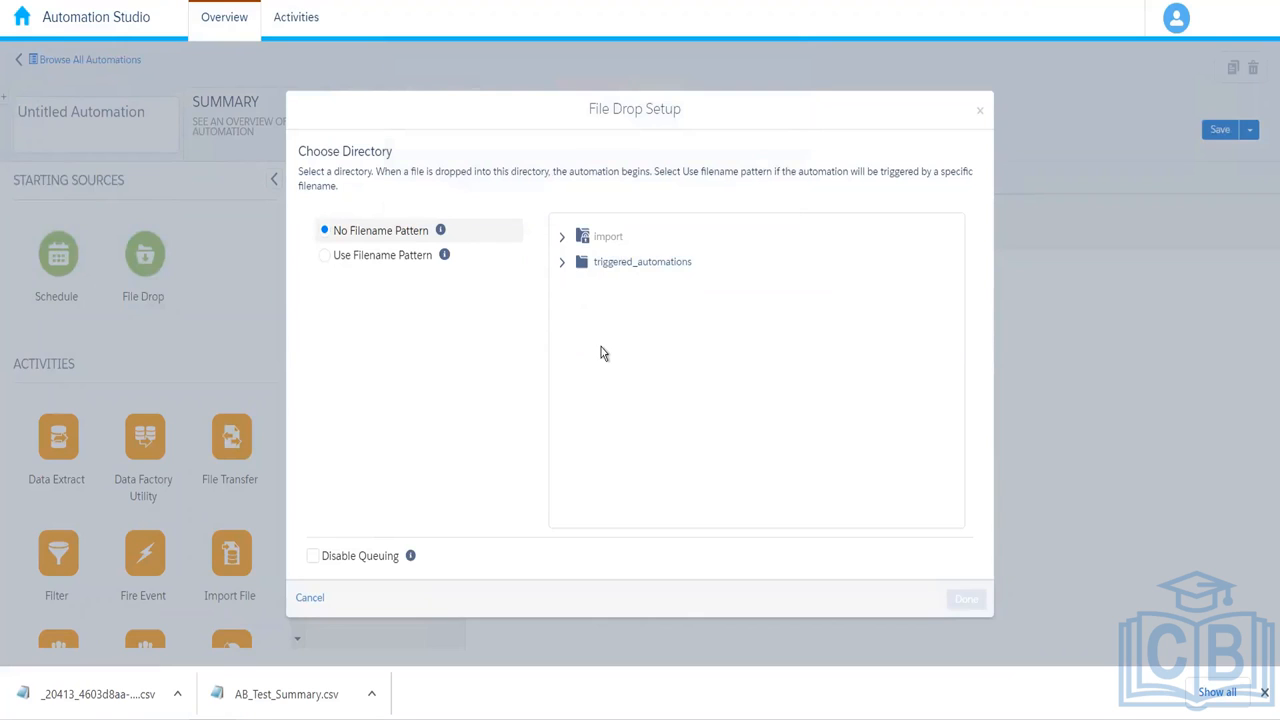
left_click(561, 239)
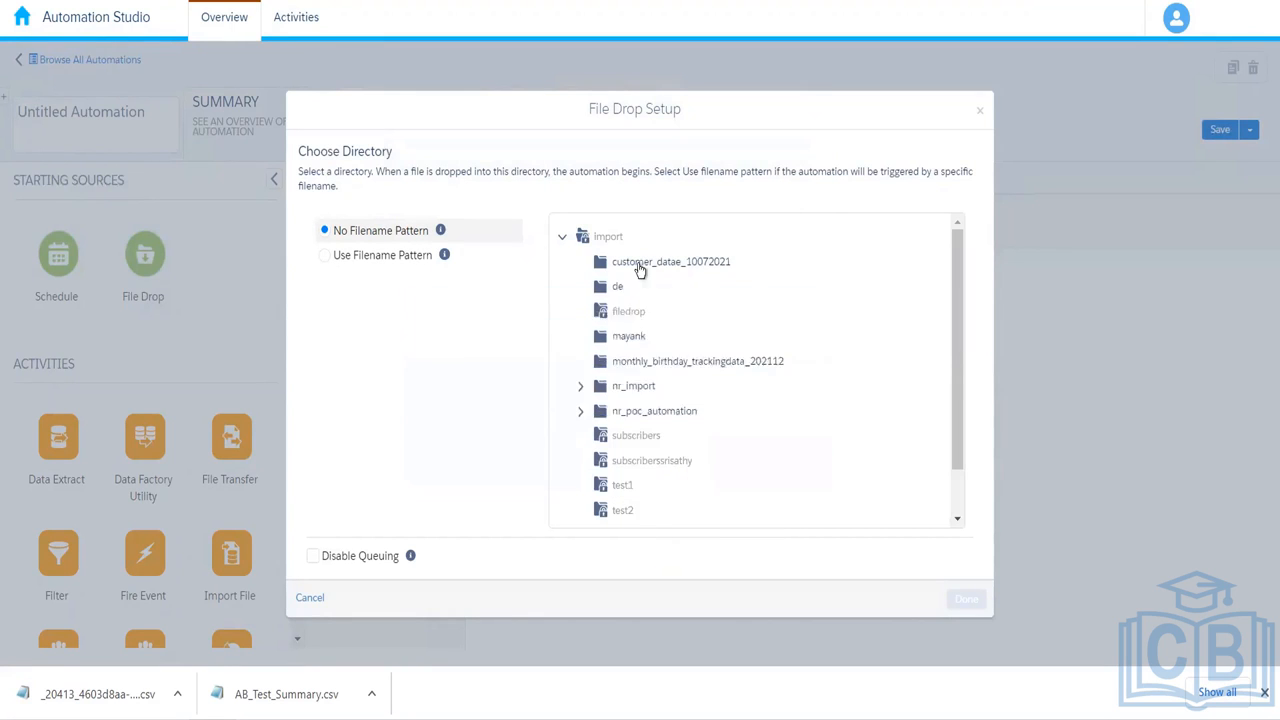
left_click(580, 388)
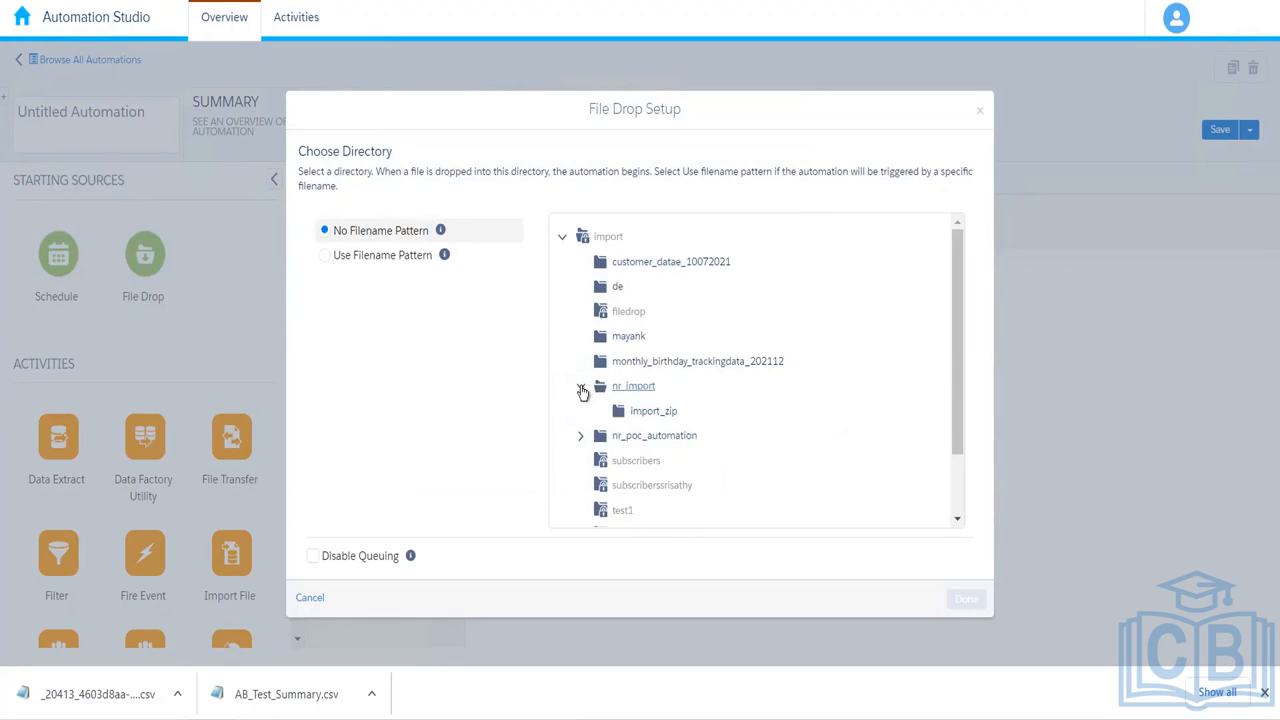
left_click(581, 390)
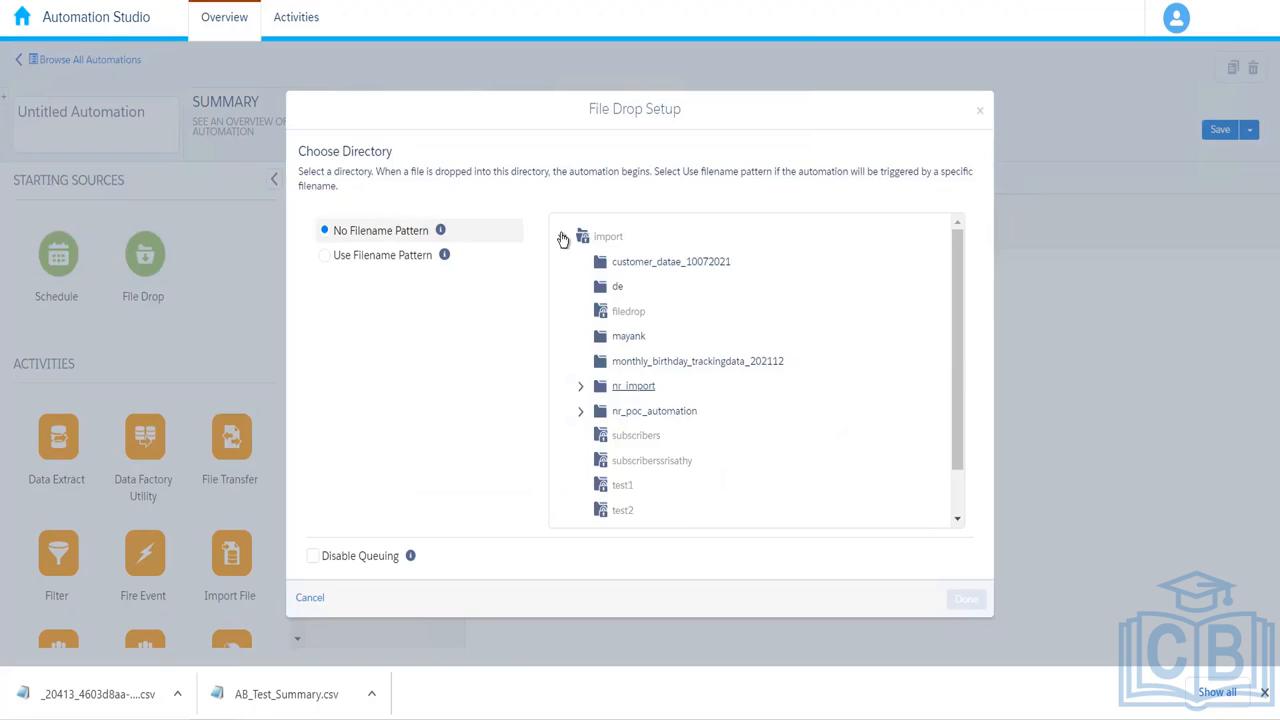
left_click(563, 238)
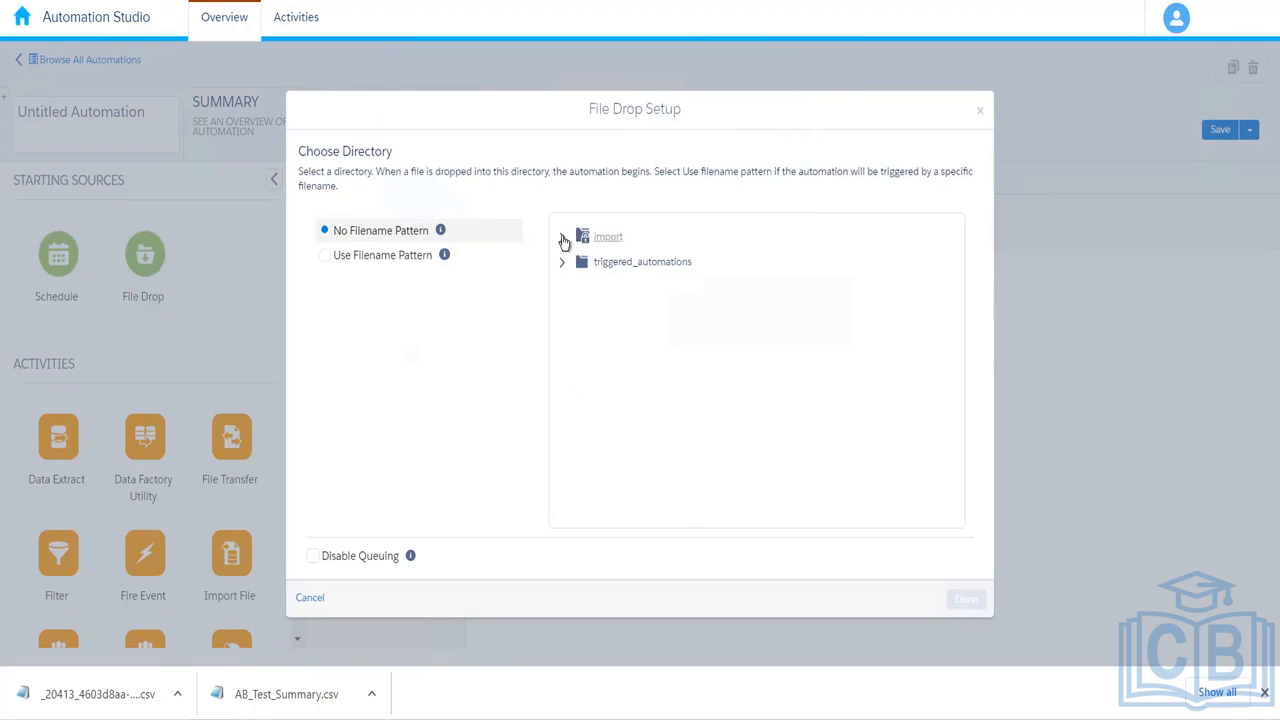
left_click(563, 238)
left_click(622, 289)
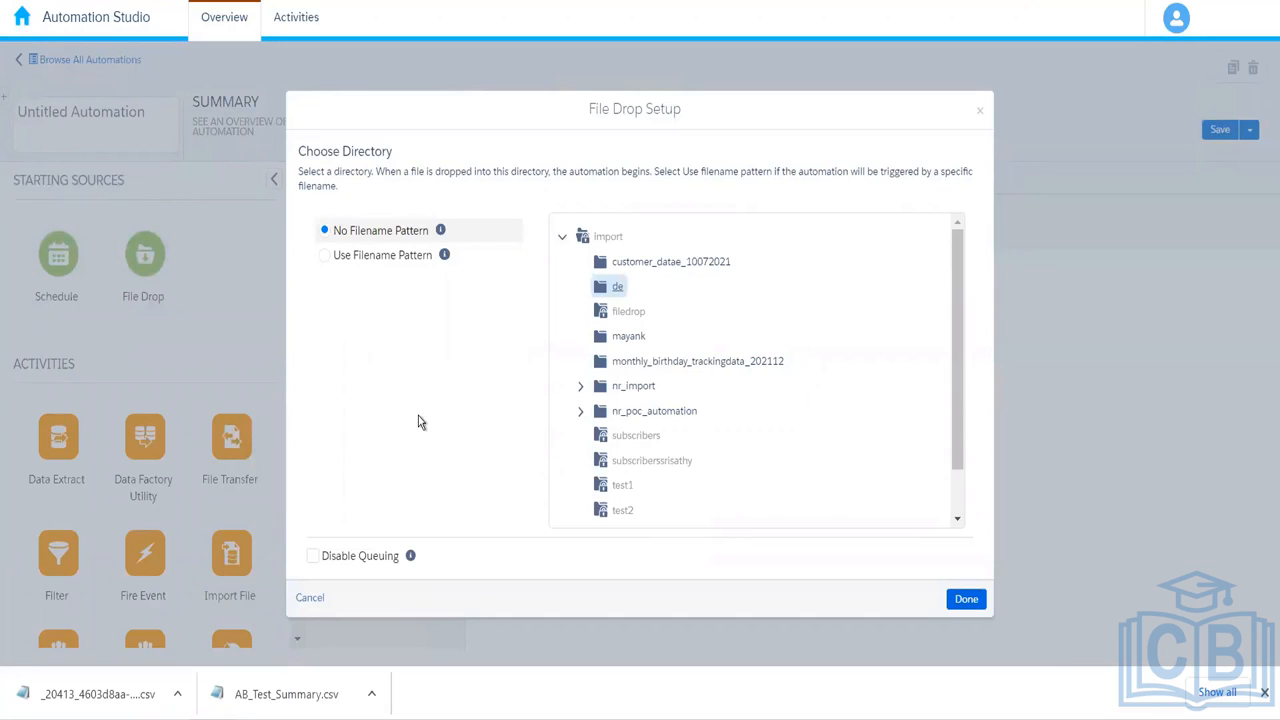
Step: Make the file drop use a filename pattern that contains CustomerOrders
left_click(386, 258)
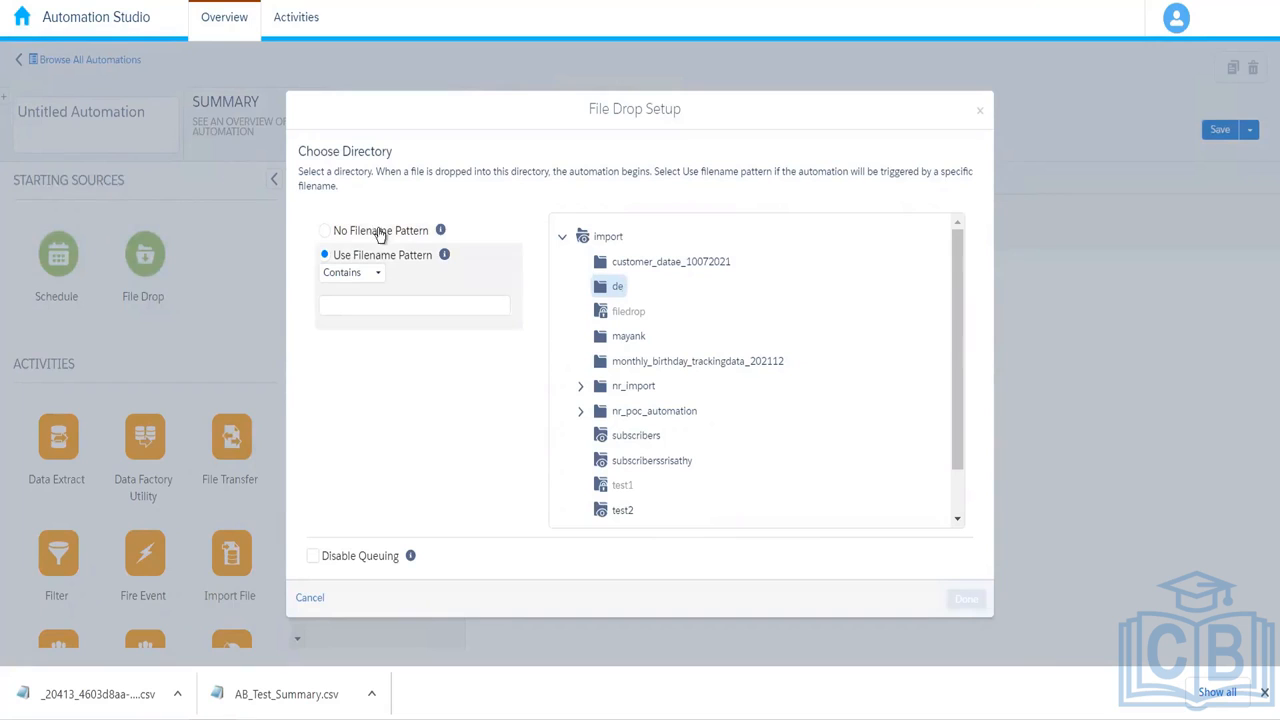
left_click(382, 234)
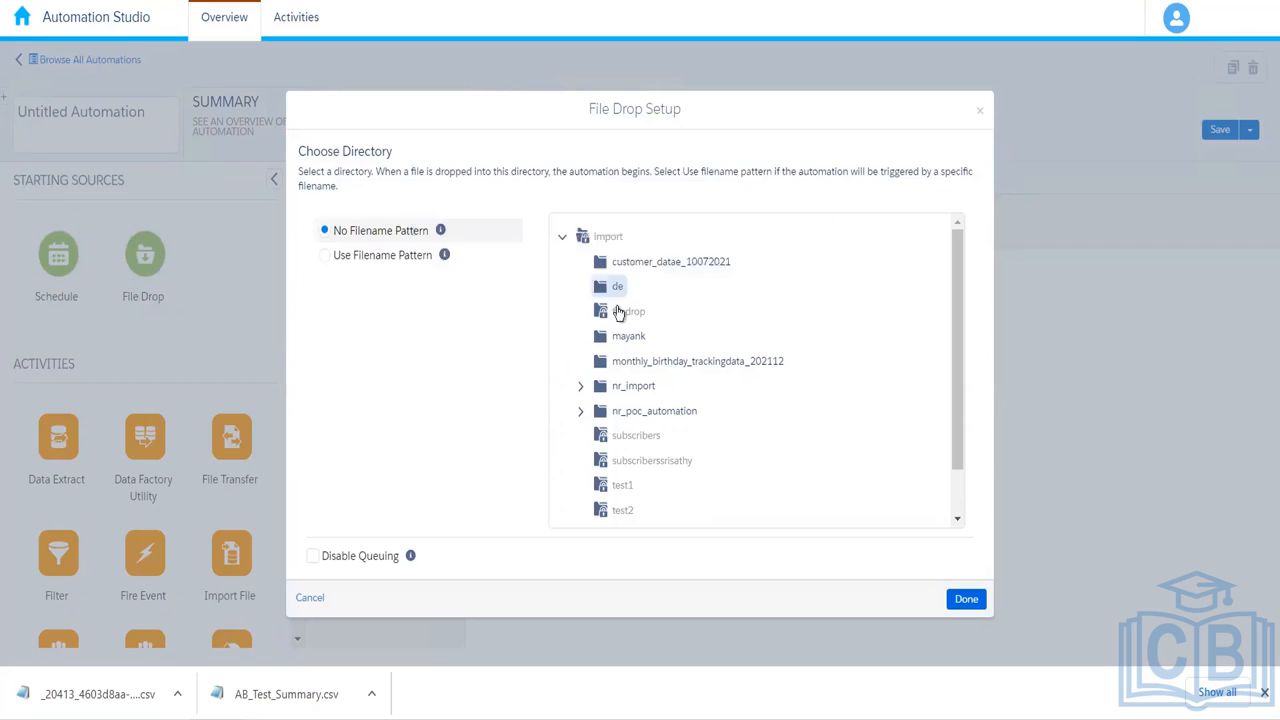
left_click(326, 255)
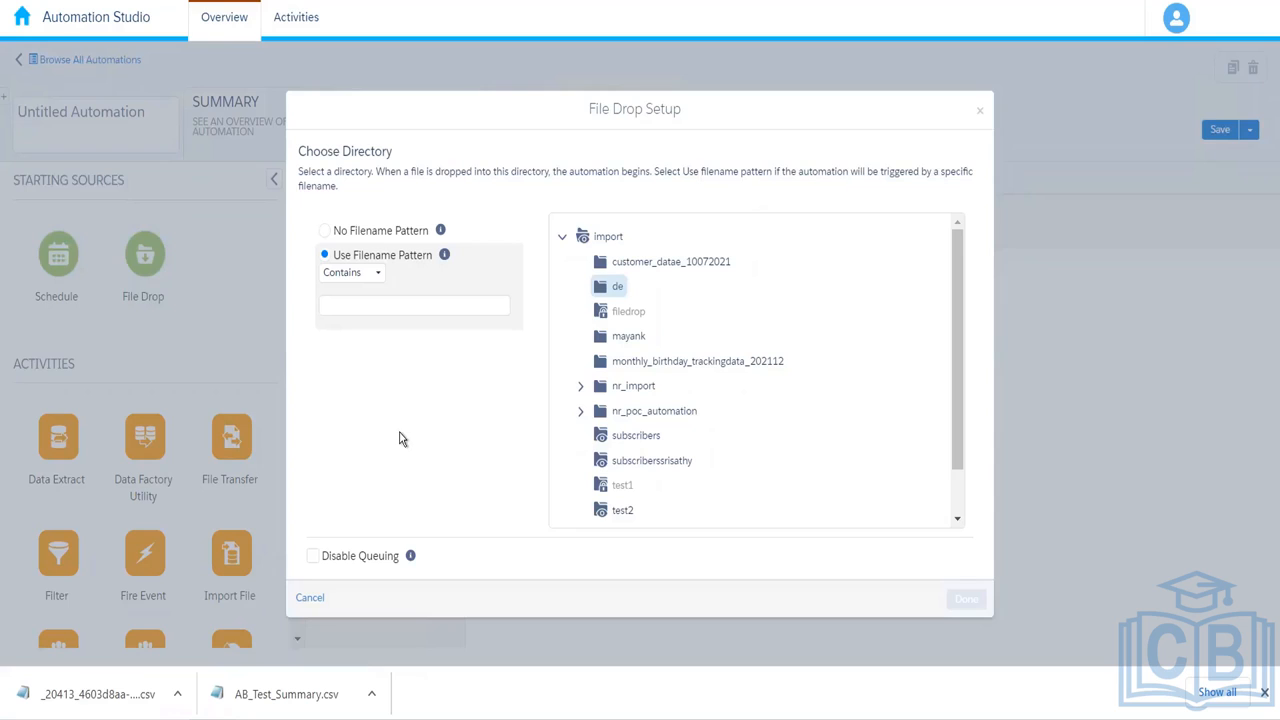
left_click(352, 307)
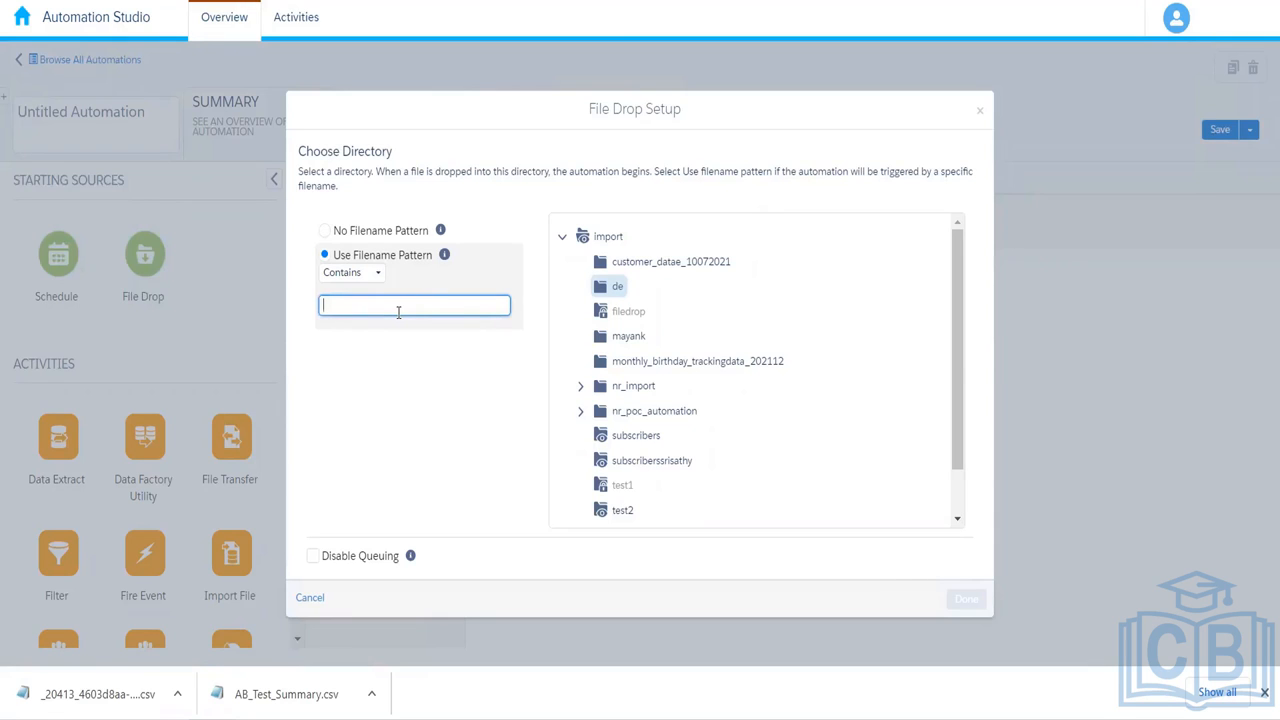
type("CustomerOrders")
left_click(413, 367)
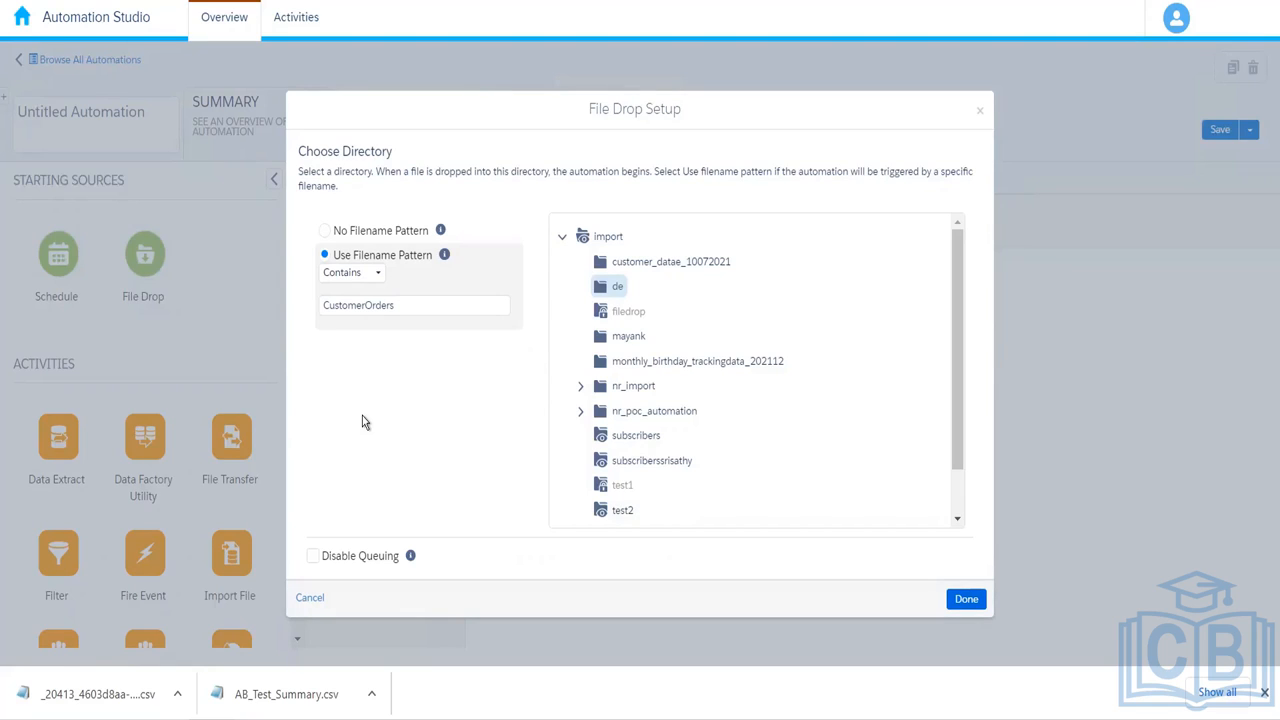
Step: Apply the file drop setup with the import\de directory and the CustomerOrders filename pattern
left_click(966, 598)
scroll(300, 285, "down", 1)
scroll(299, 270, "up", 1)
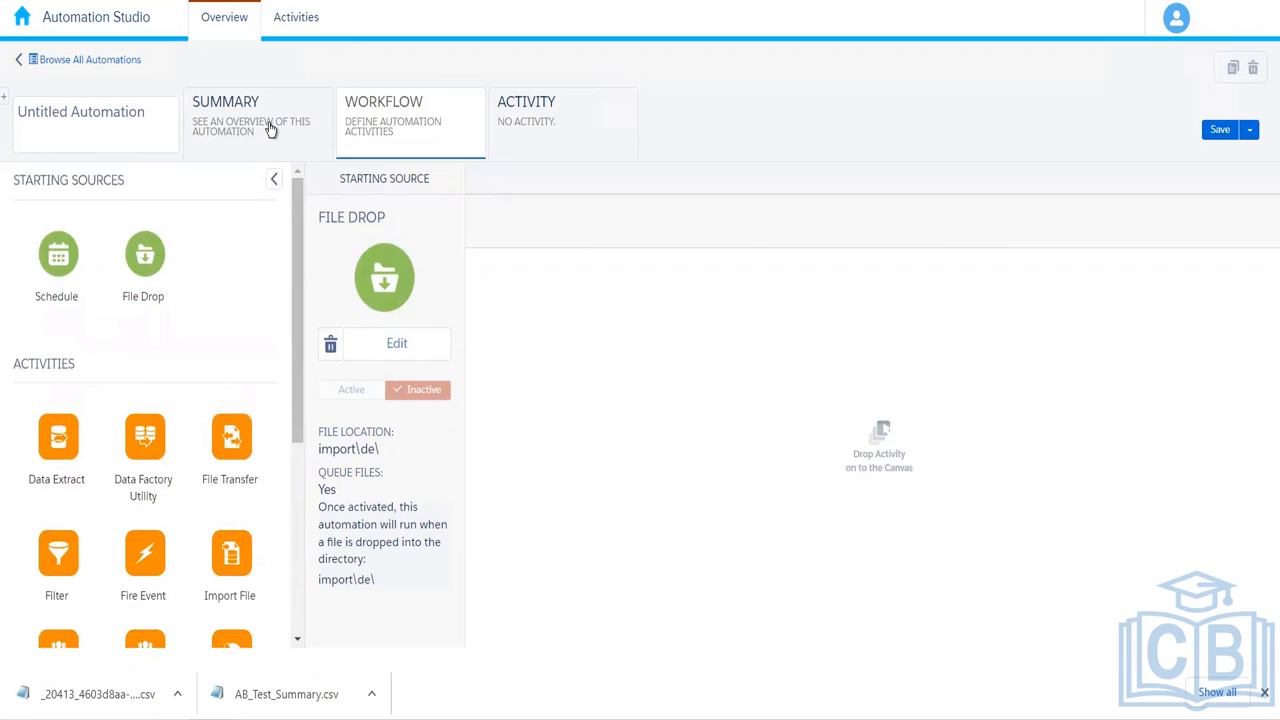
Step: Rename the untitled automation as Automation Demo 4 and save it
left_click(123, 122)
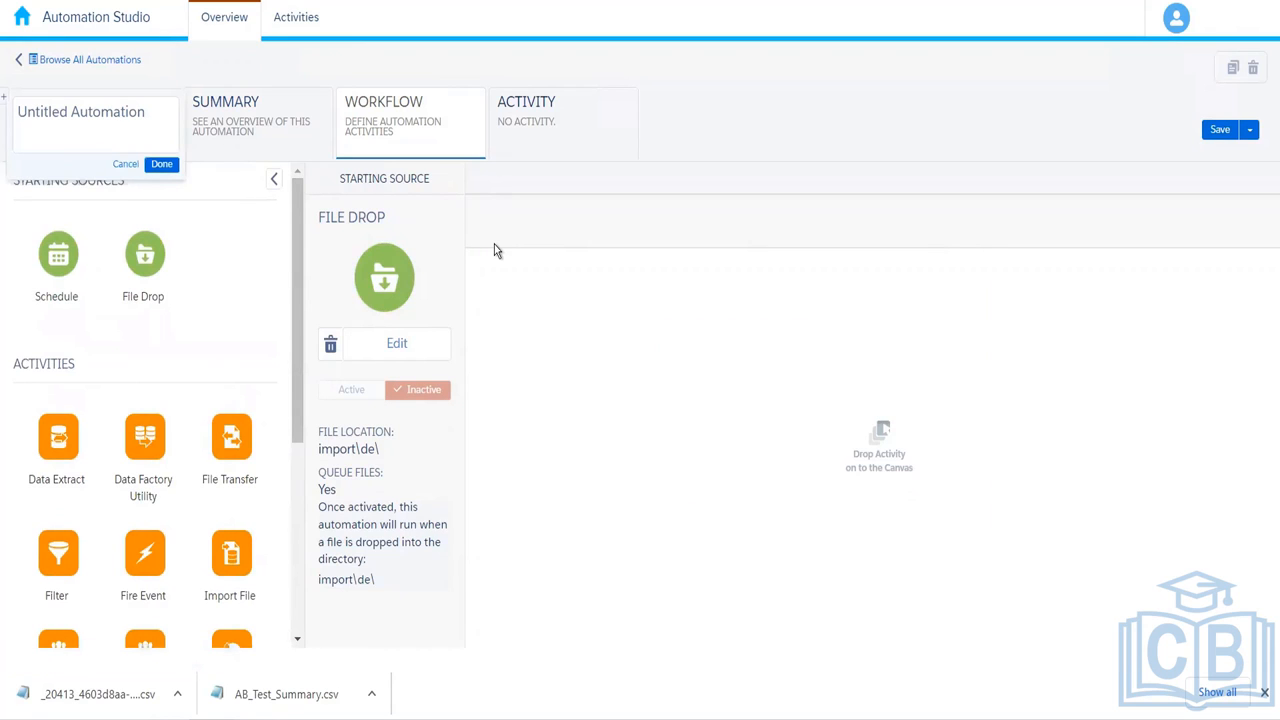
type("A")
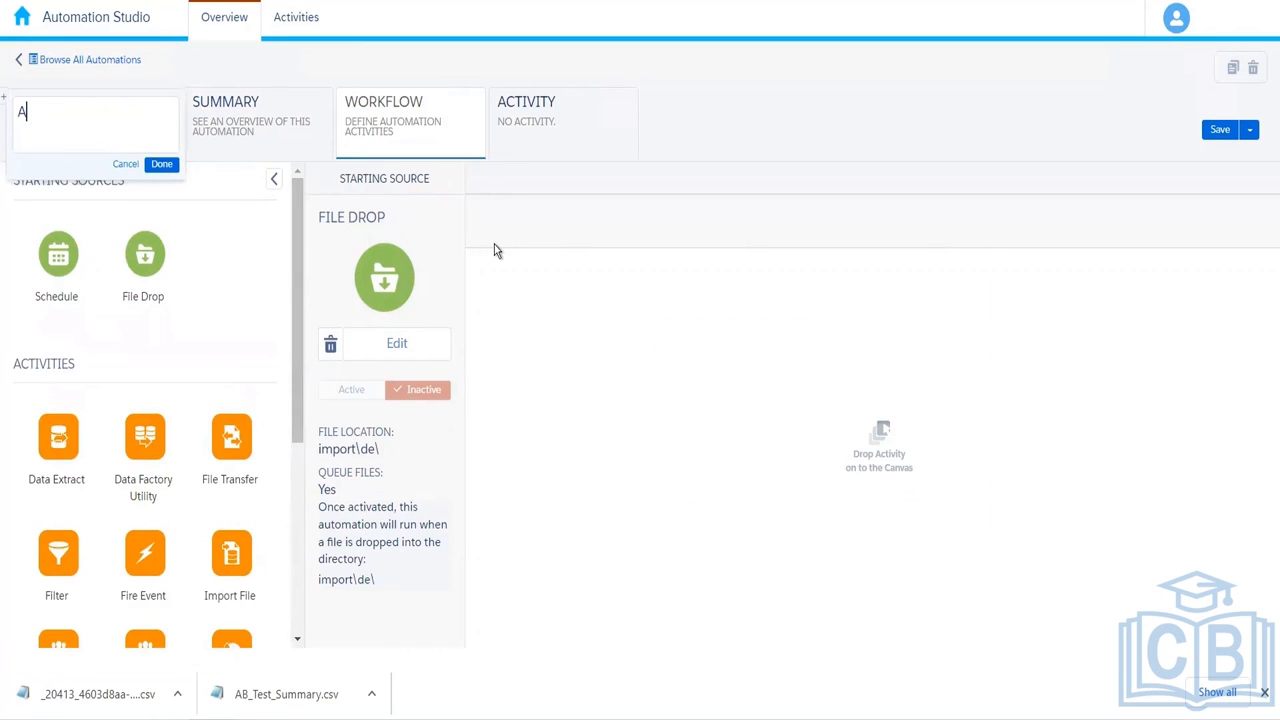
type("utomation Demo 4")
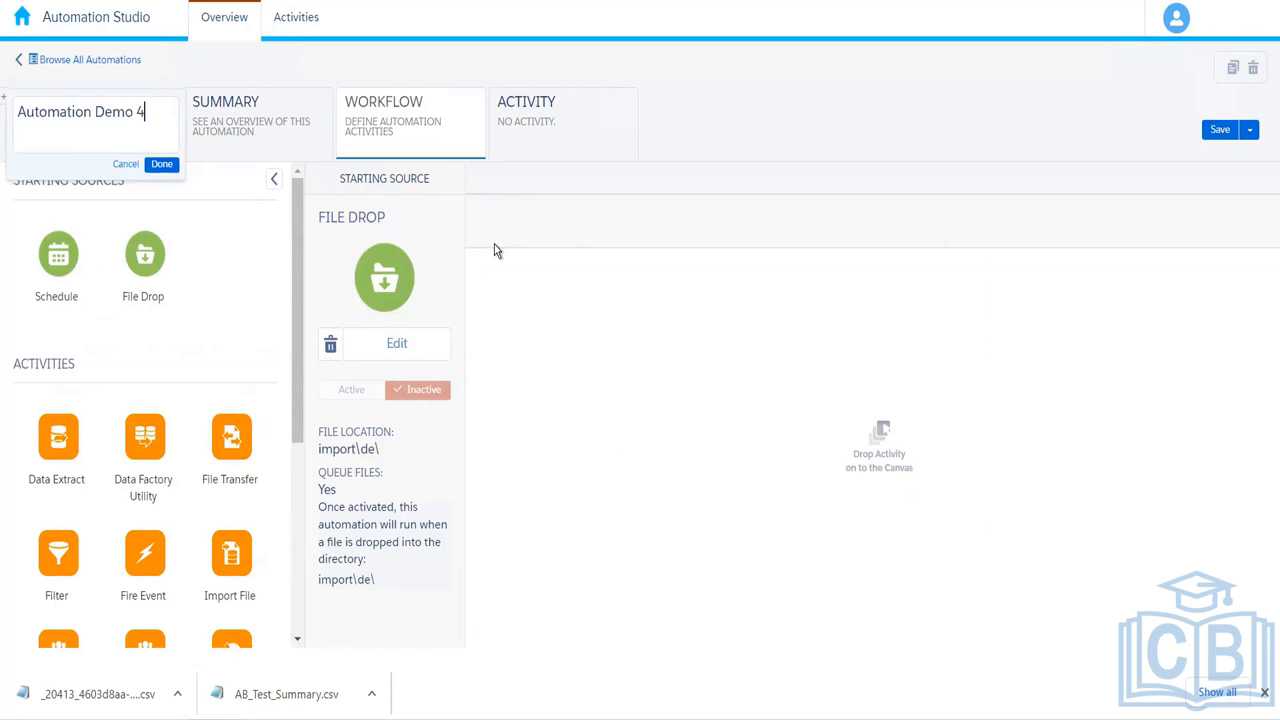
left_click(160, 170)
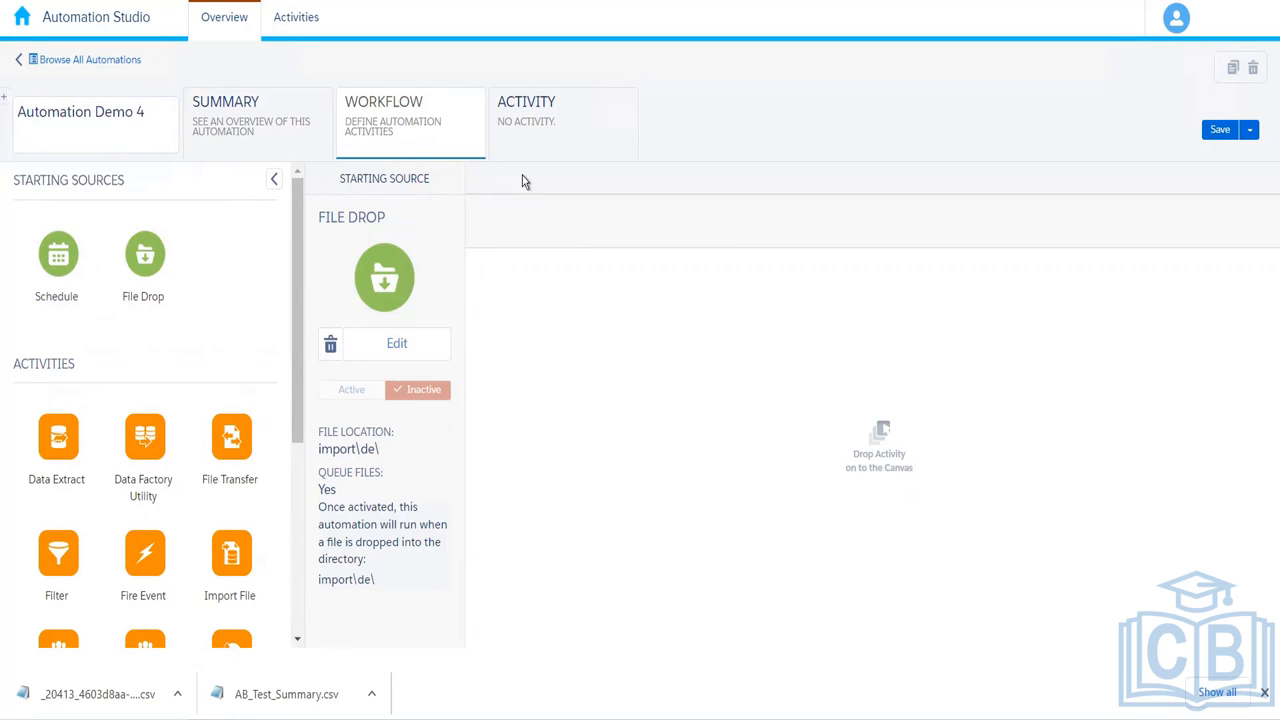
left_click(1220, 130)
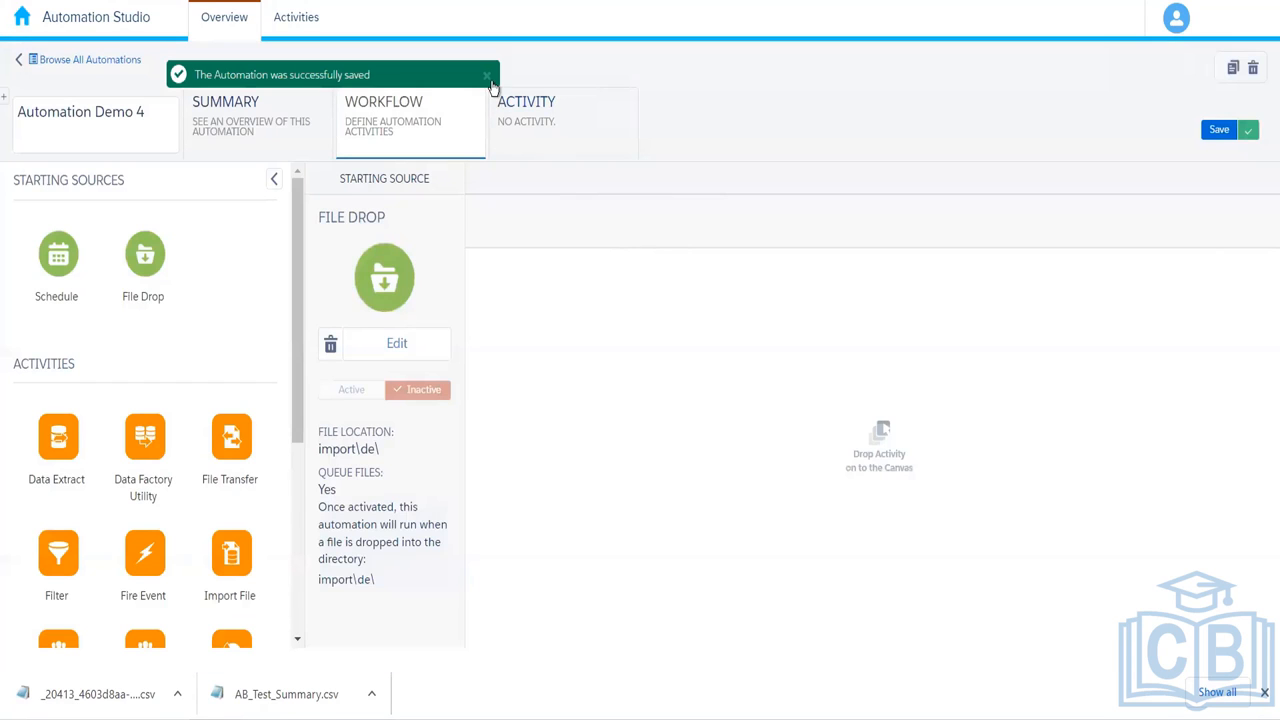
left_click(487, 76)
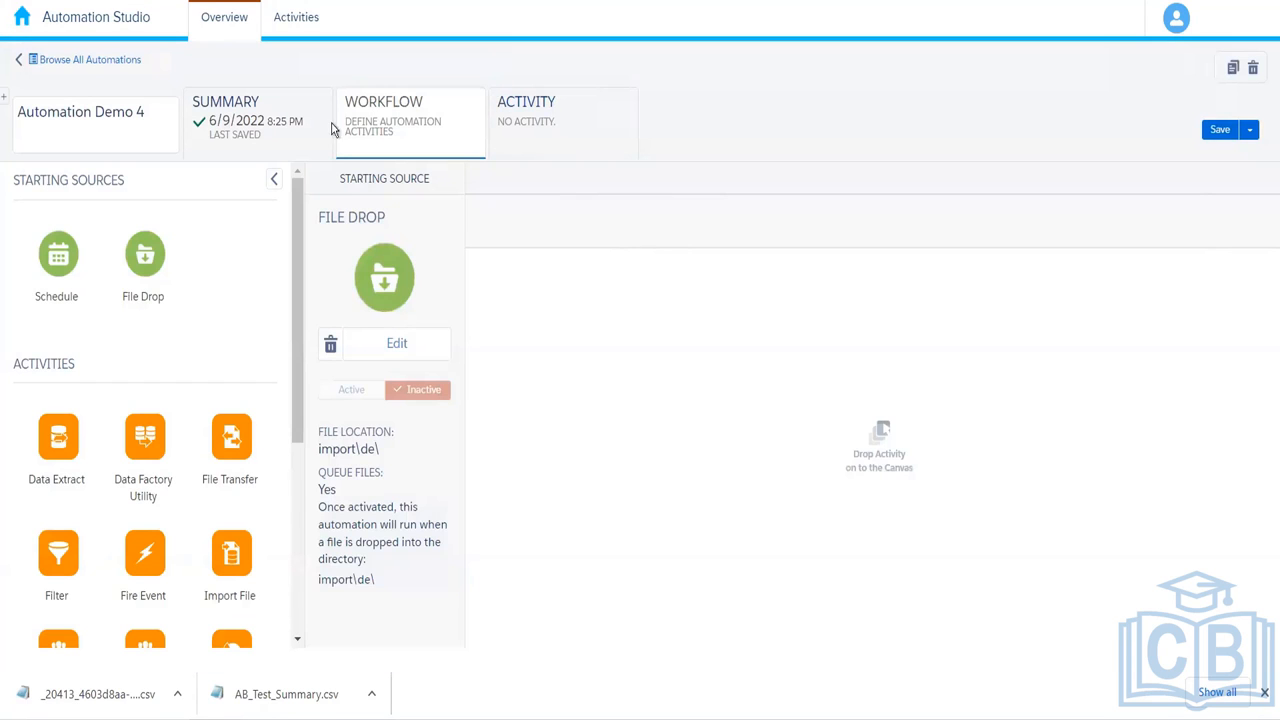
Step: Review the saved automation's summary, the activities available for its workflow, and its run log with notification settings
left_click(264, 138)
left_click(405, 127)
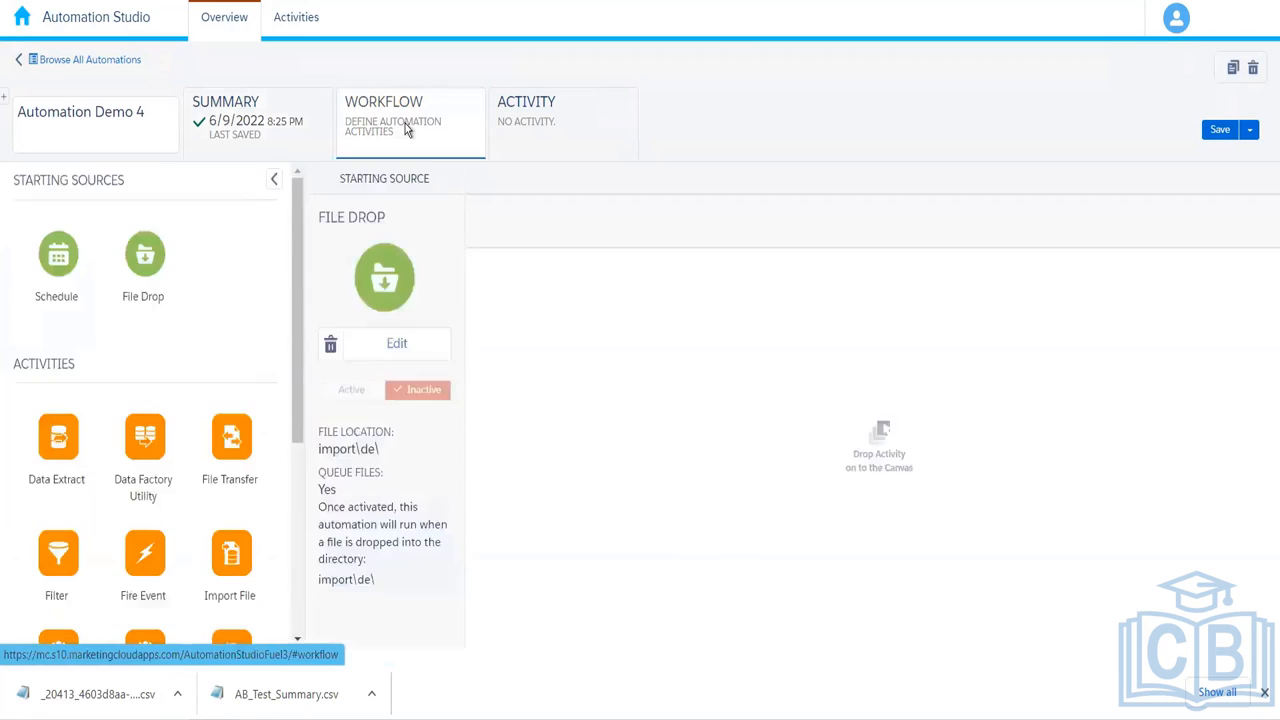
left_click(263, 141)
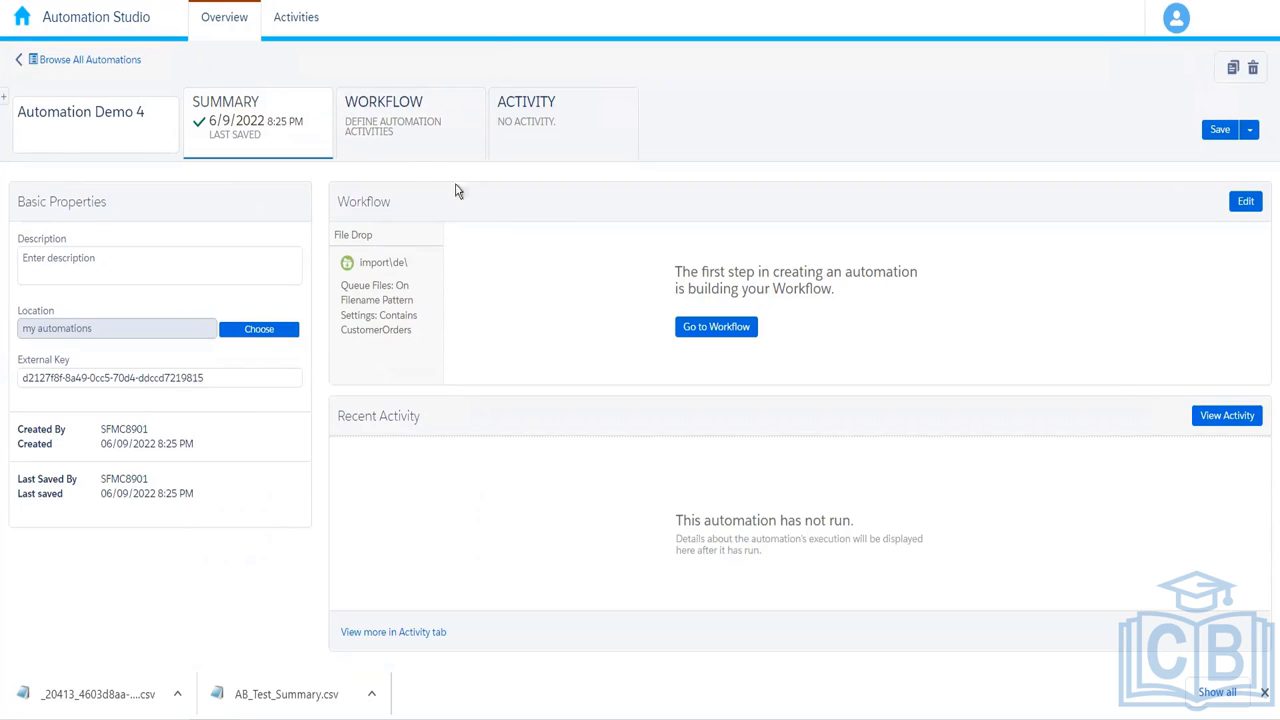
left_click(409, 134)
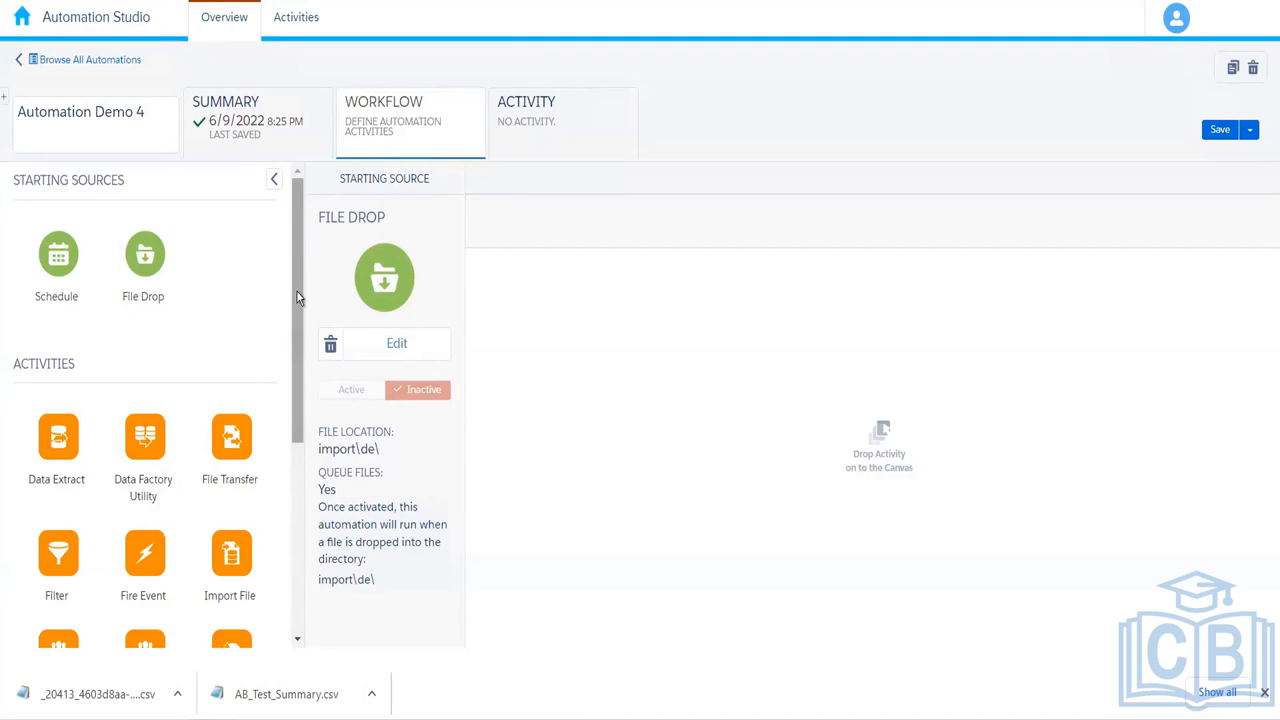
left_click_drag(296, 290, 299, 365)
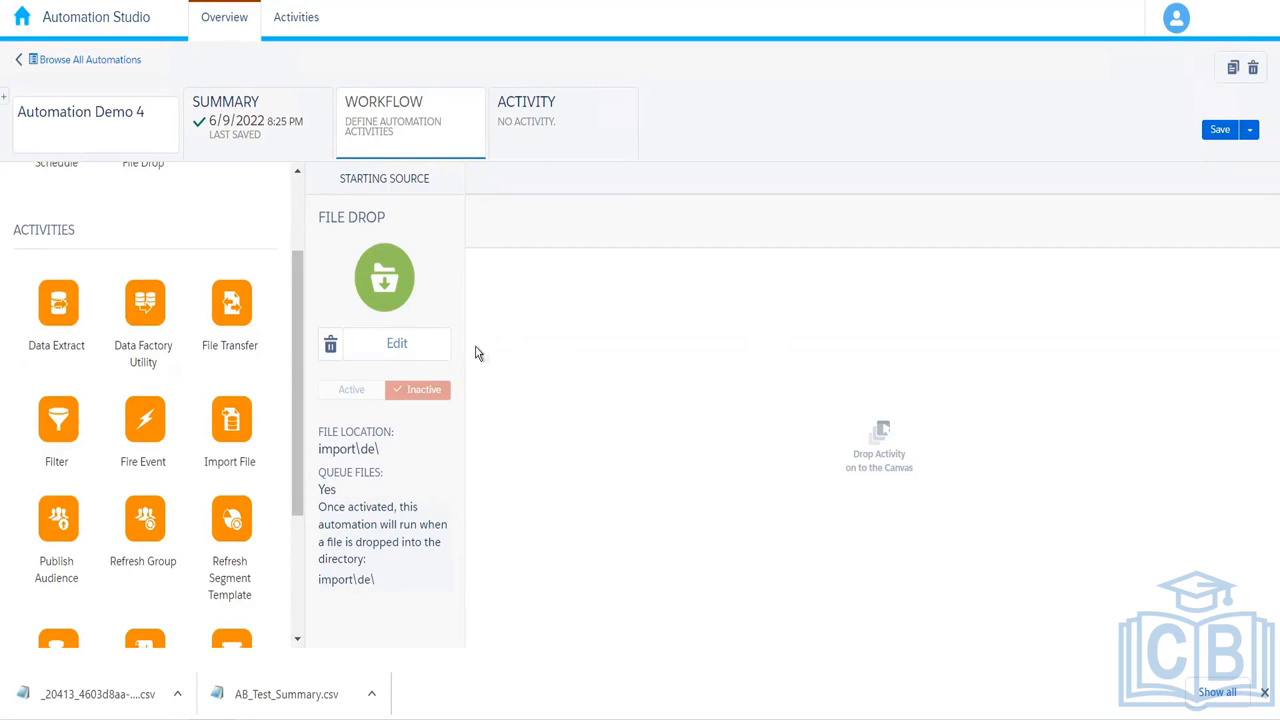
left_click(529, 142)
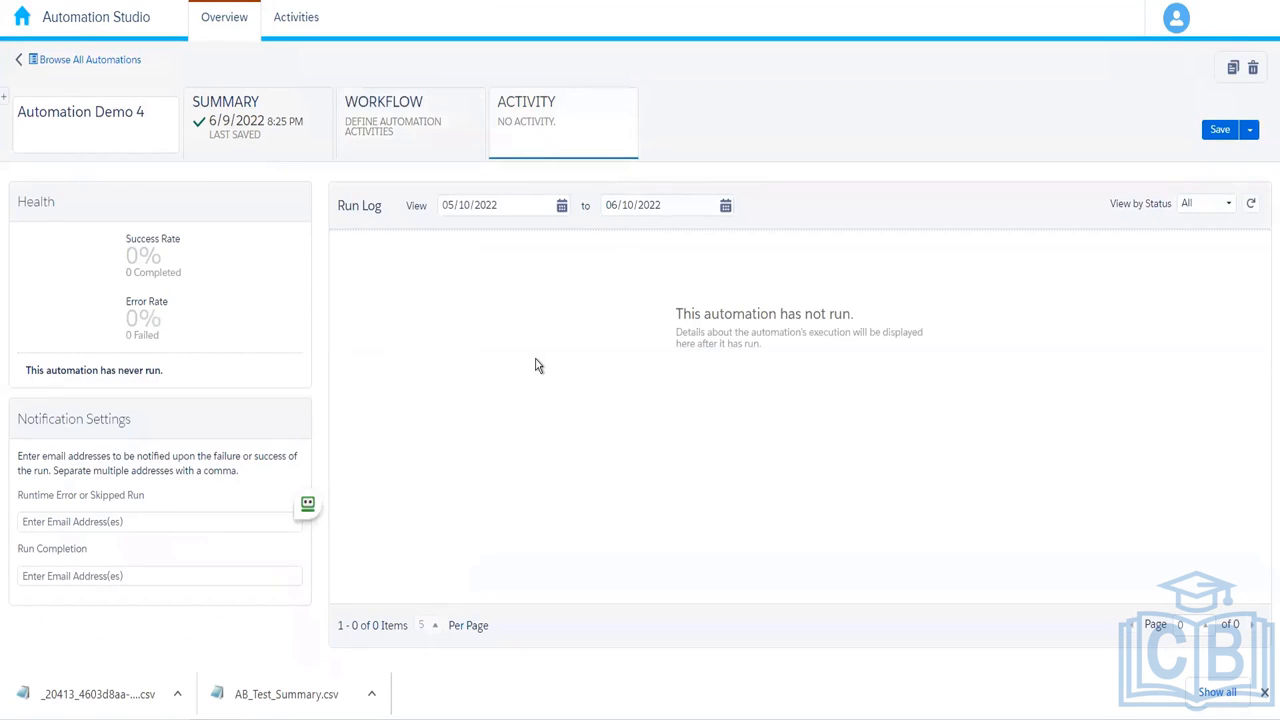